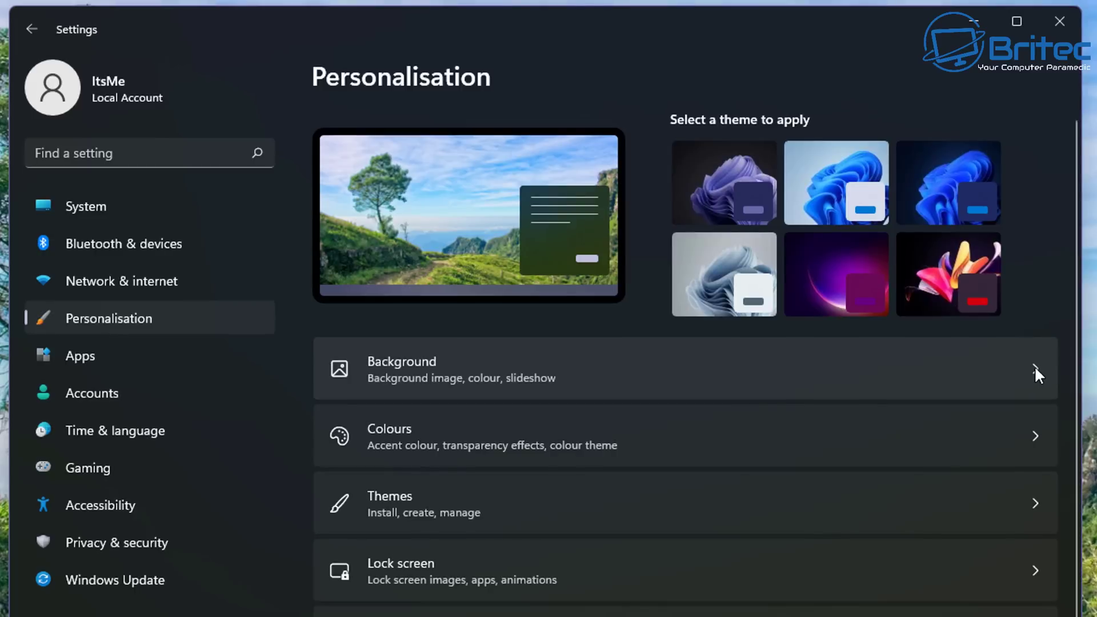
- Open the desktop Background page and list the Picture, Solid colour and Slideshow options
left_click(1035, 369)
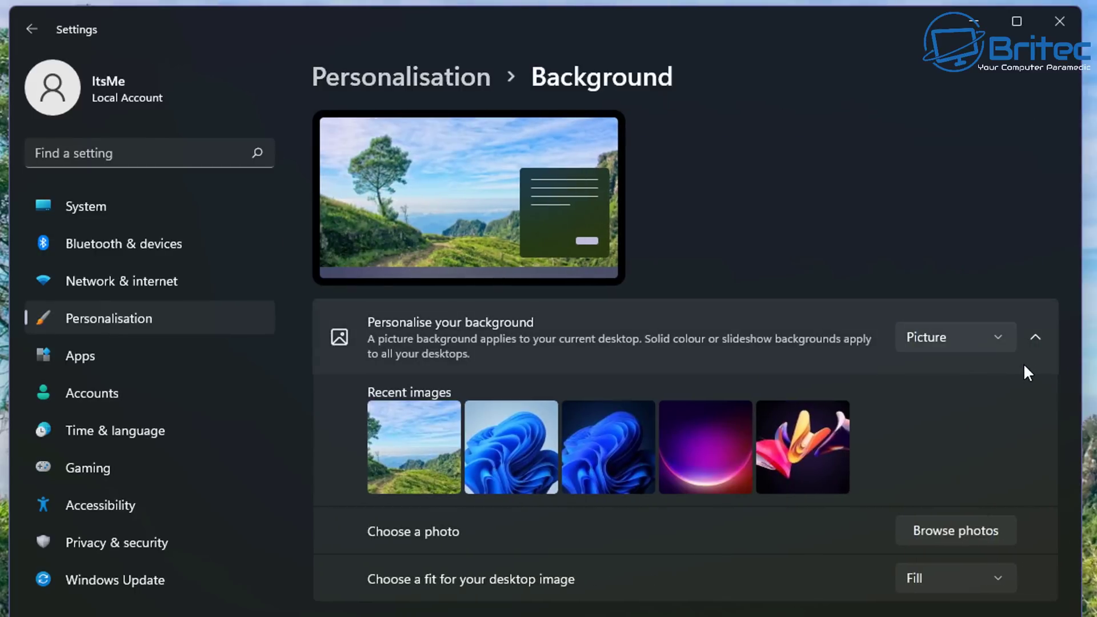
left_click(1000, 339)
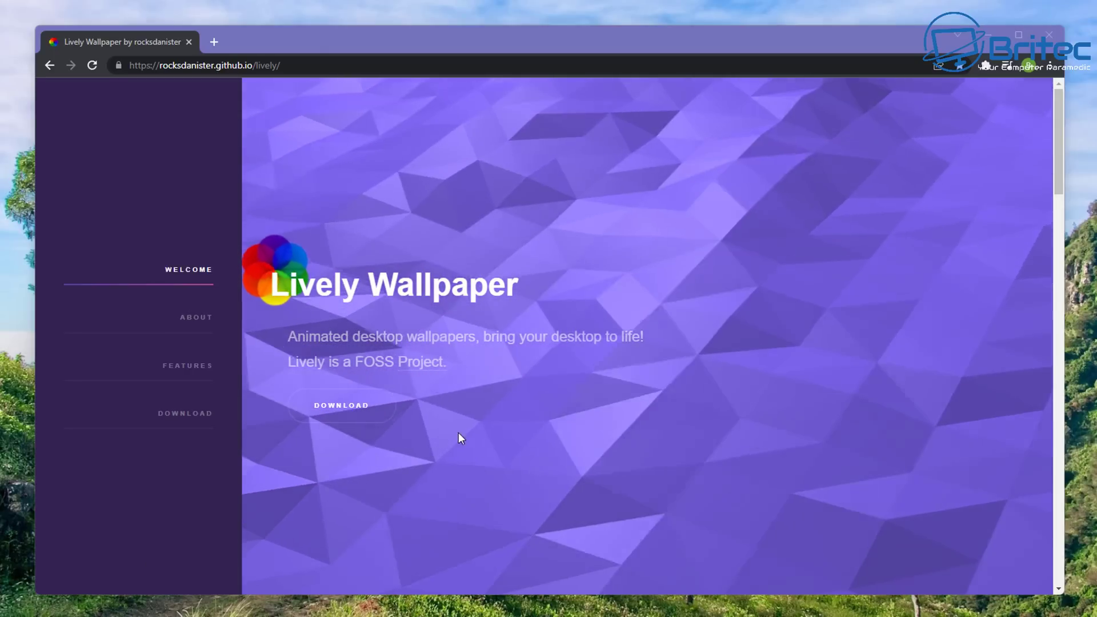
- Jump through the Lively site's FEATURES section to its DOWNLOAD section
left_click(196, 370)
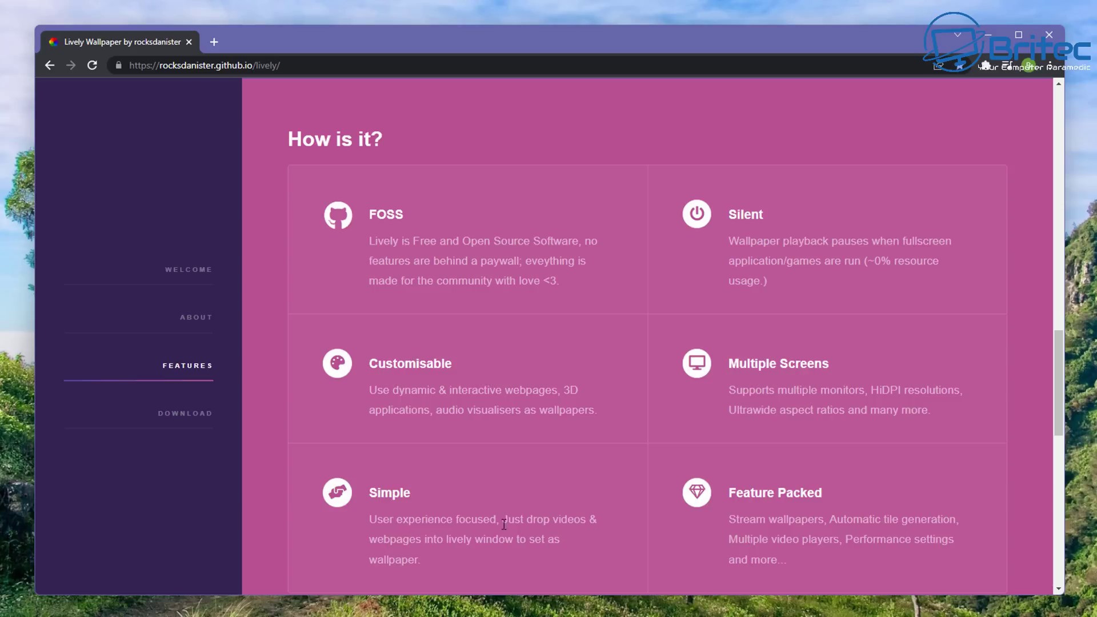
left_click(188, 416)
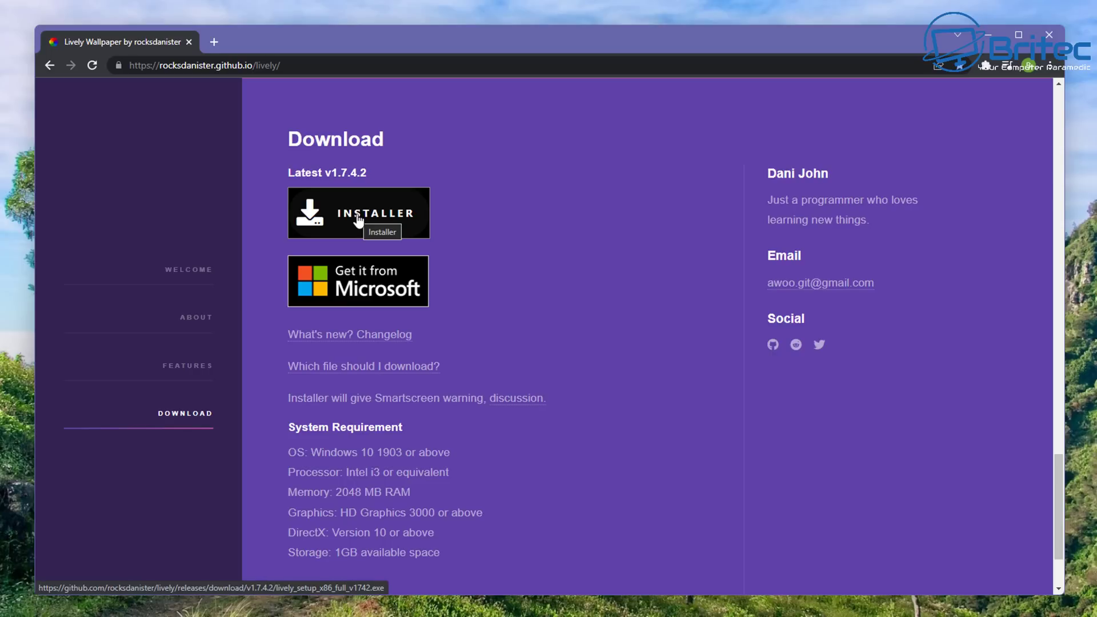
- Get the free Lively Wallpaper app from its Microsoft Store listing
left_click(359, 293)
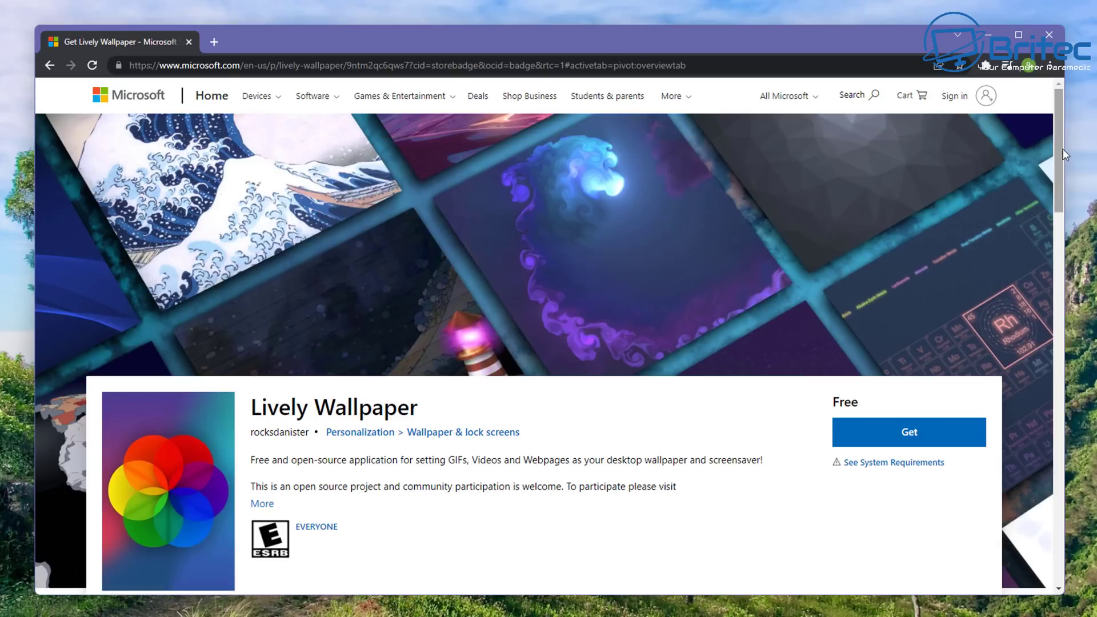
left_click_drag(1054, 146, 1058, 215)
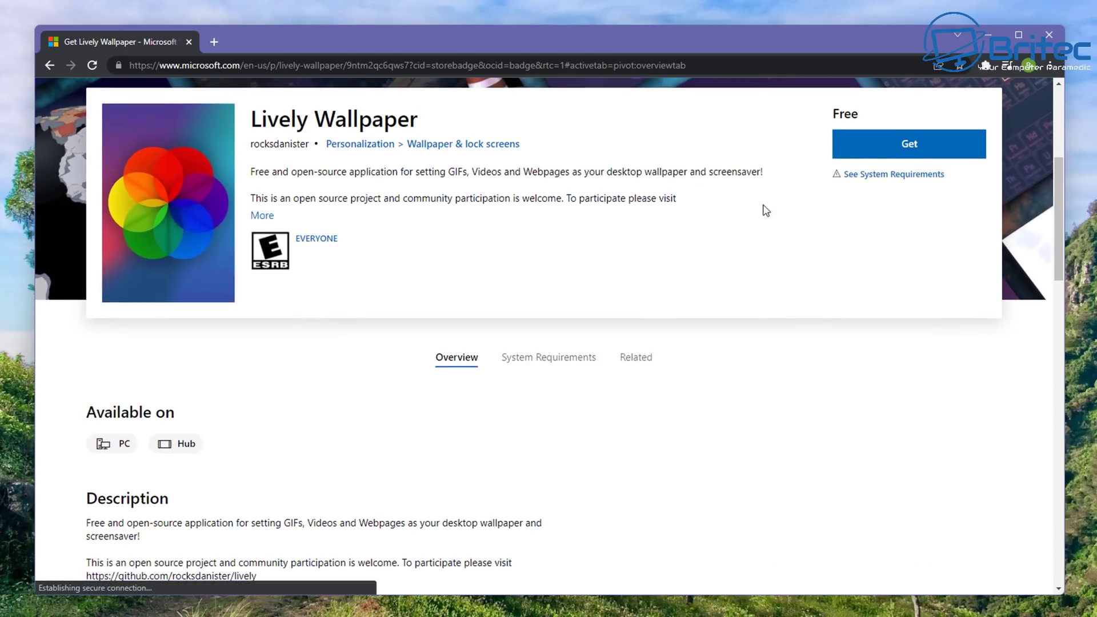
left_click(907, 148)
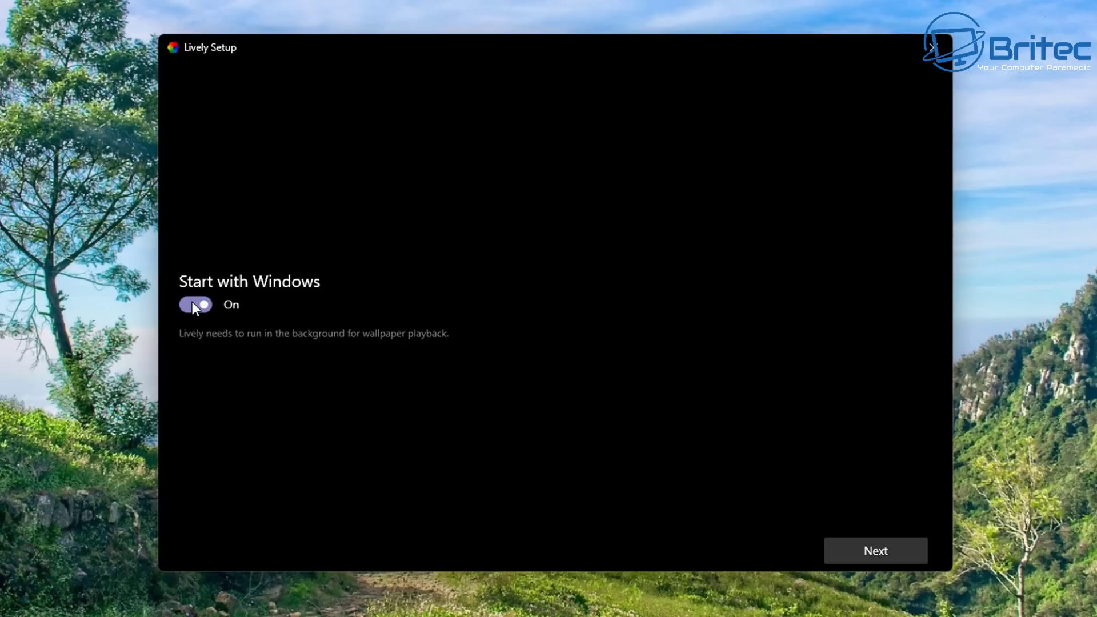
- Keep Start with Windows on, try Clear, Blur and Fluent taskbar themes, then leave it OFF
left_click(888, 564)
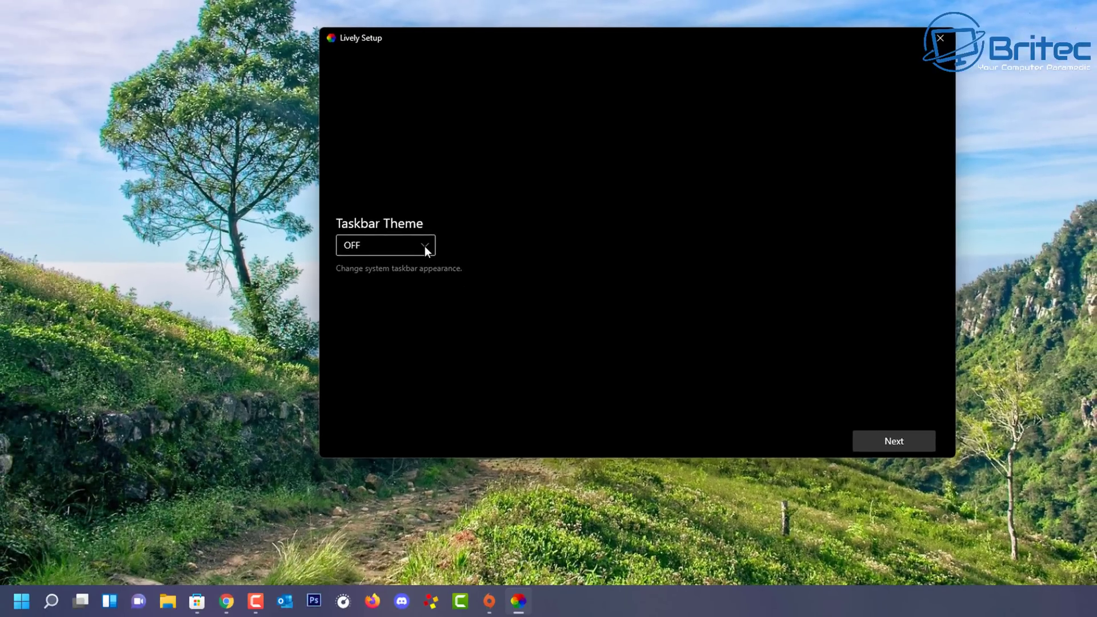
left_click(424, 245)
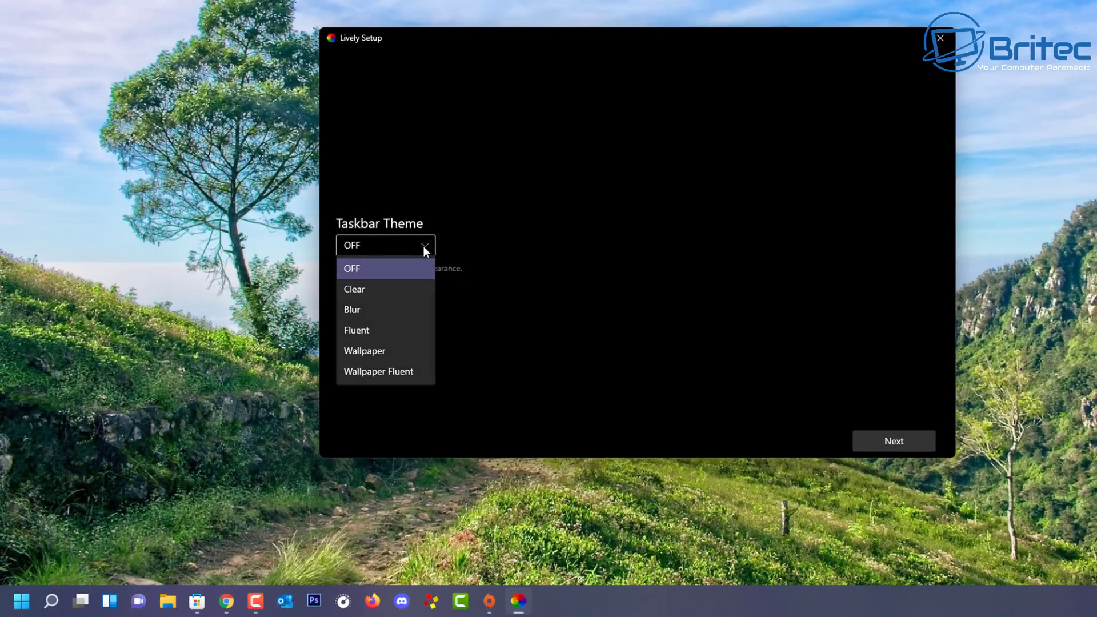
left_click(365, 287)
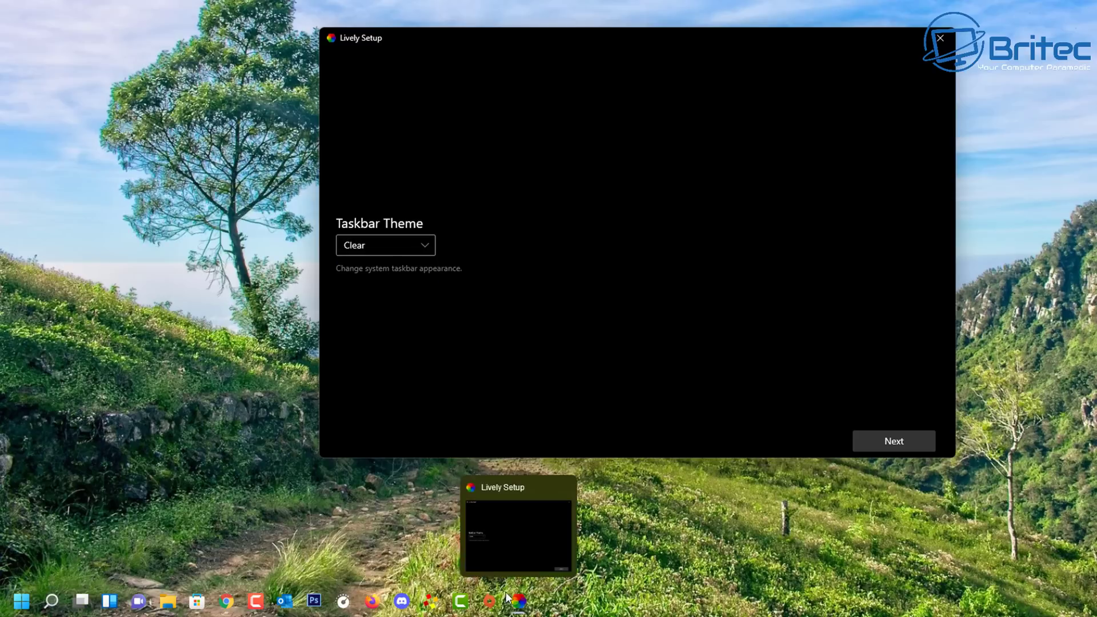
left_click(409, 246)
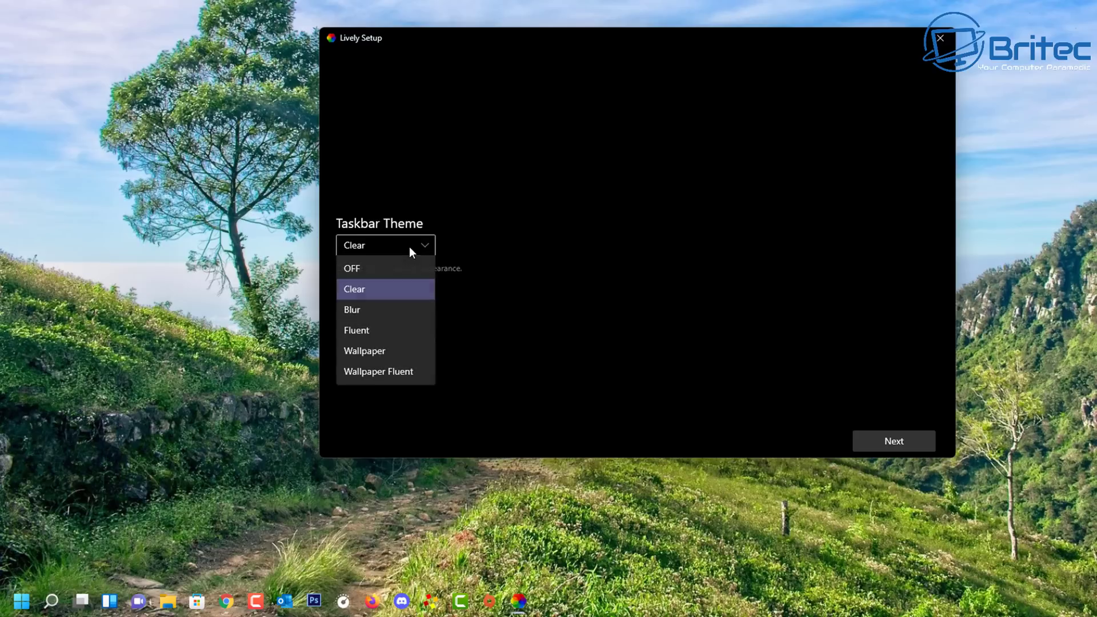
left_click(359, 309)
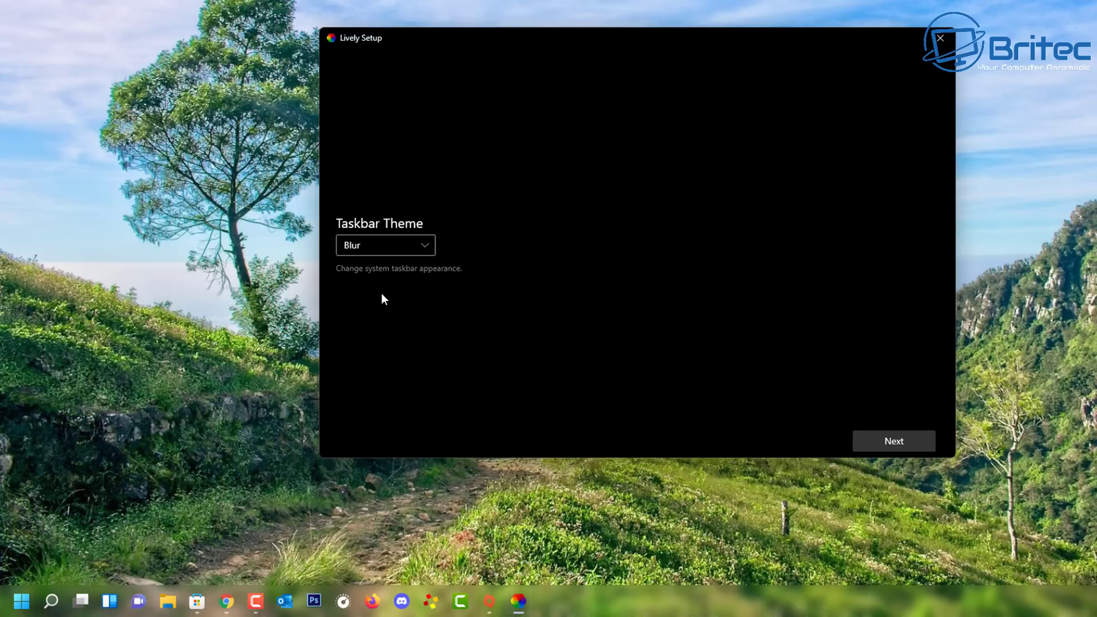
left_click(416, 248)
left_click(370, 331)
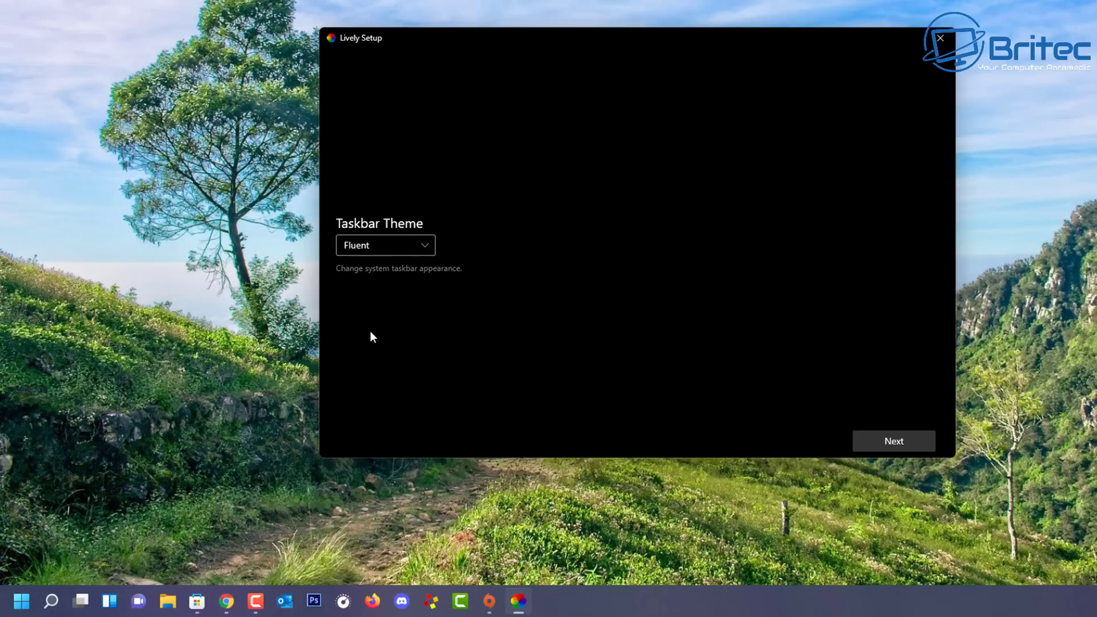
left_click(414, 245)
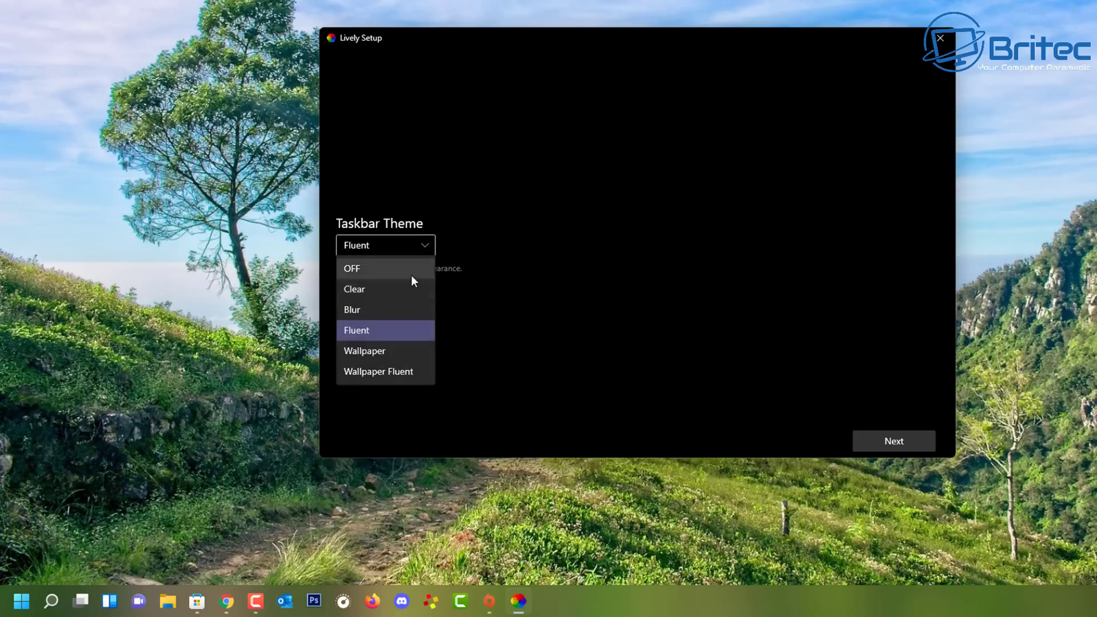
left_click(376, 269)
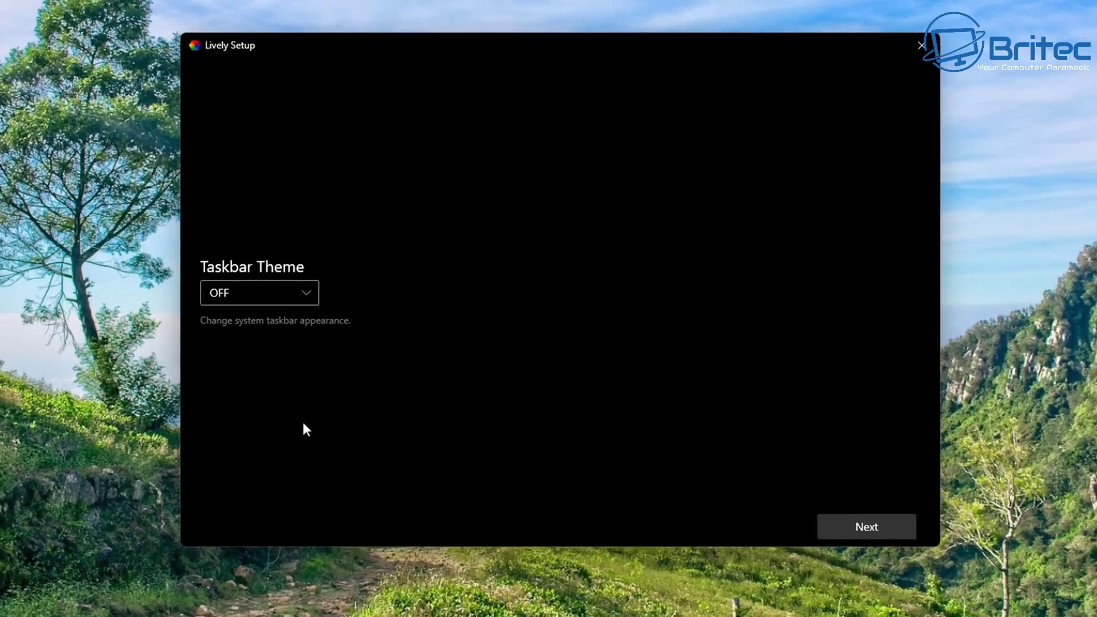
left_click(862, 531)
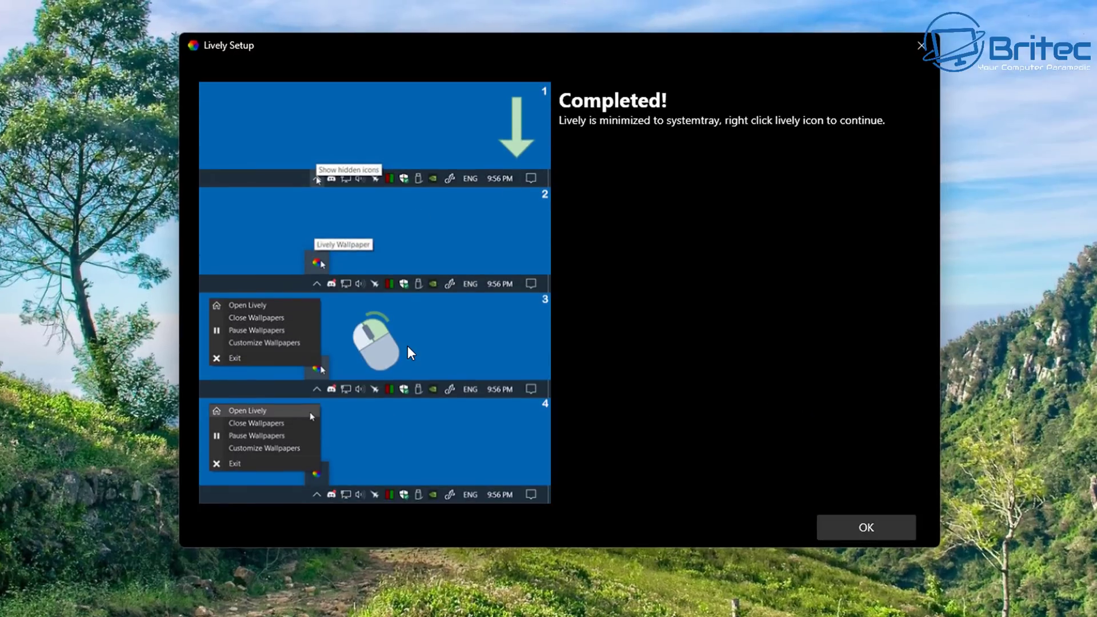
- Close setup, apply Rain v2 as the wallpaper and minimize the Lively window
left_click(859, 529)
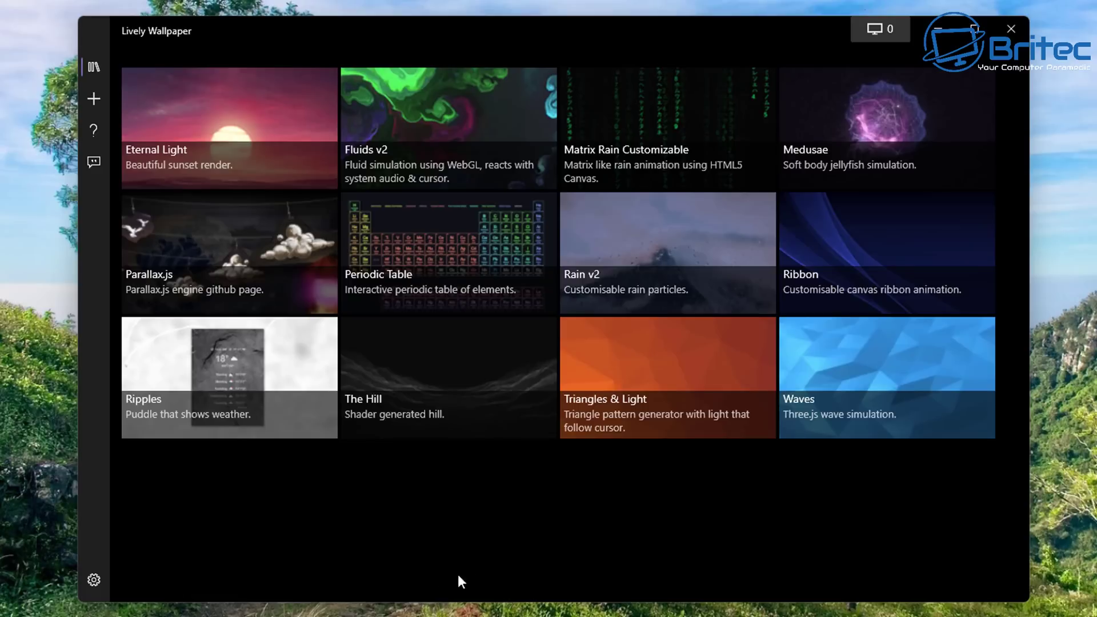
left_click(652, 251)
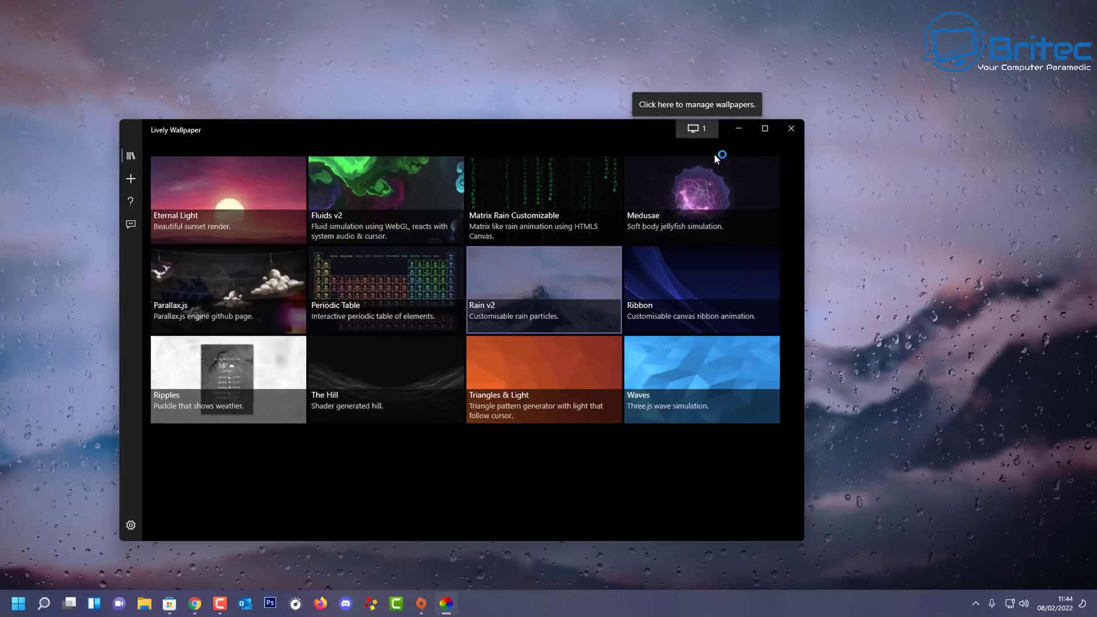
left_click(738, 128)
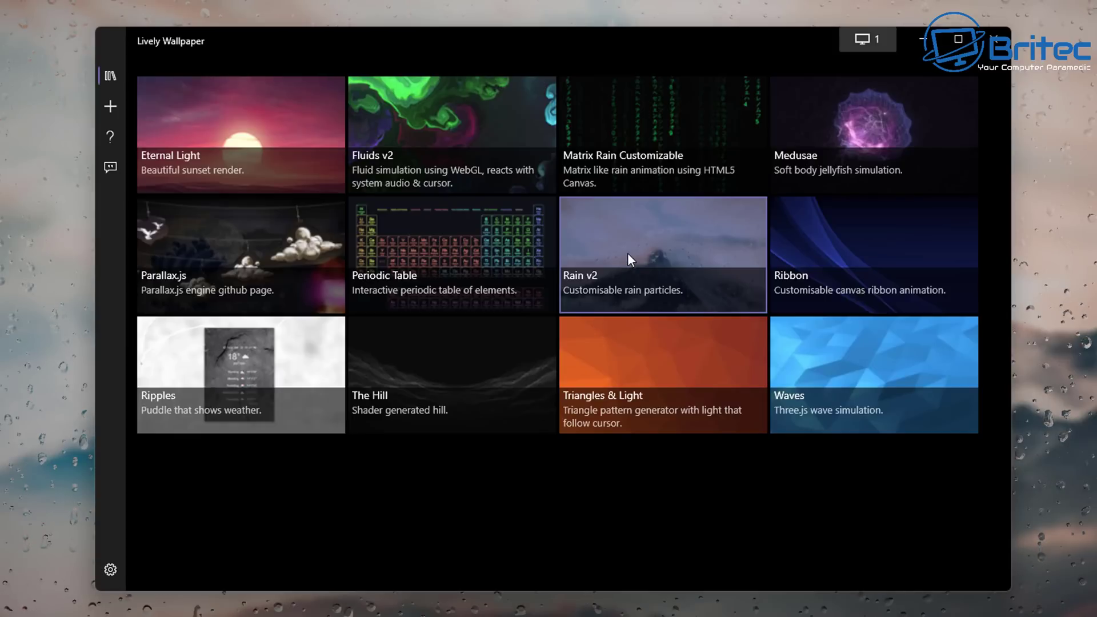
- Customise Rain v2 to intensity 51, speed 32 and backdrop beautiful-5023910_1920.jpg
right_click(628, 256)
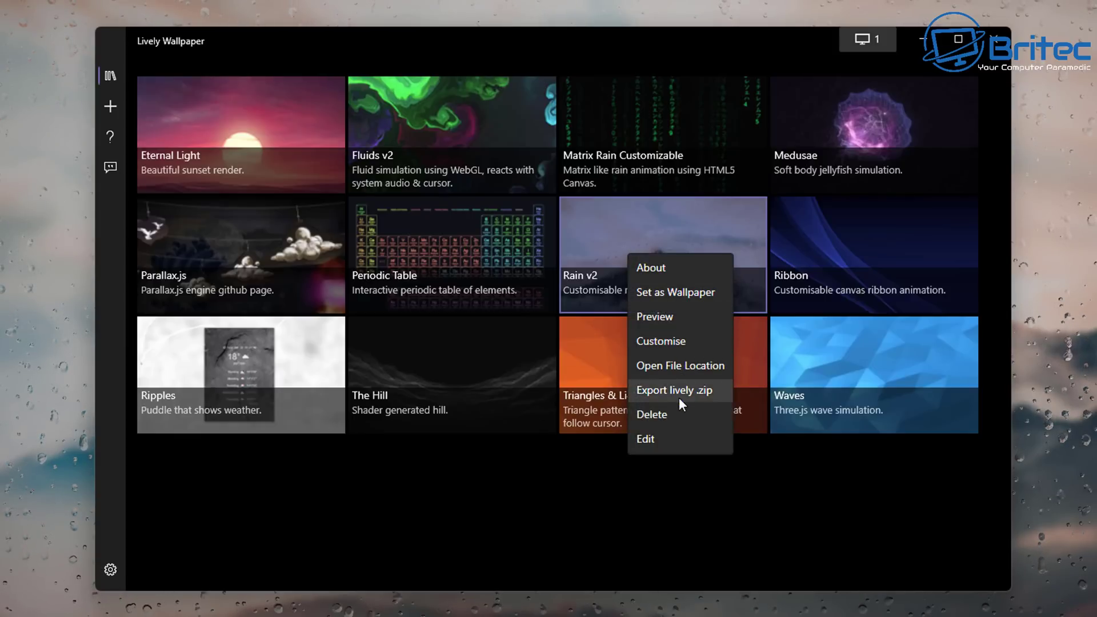
left_click(669, 341)
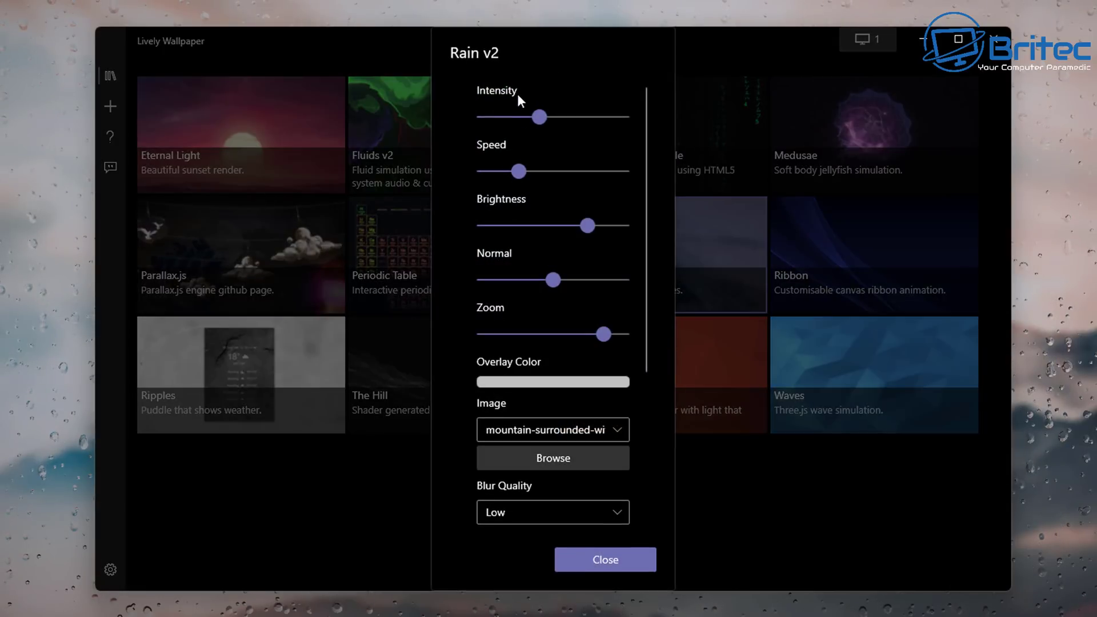
left_click_drag(541, 115, 583, 116)
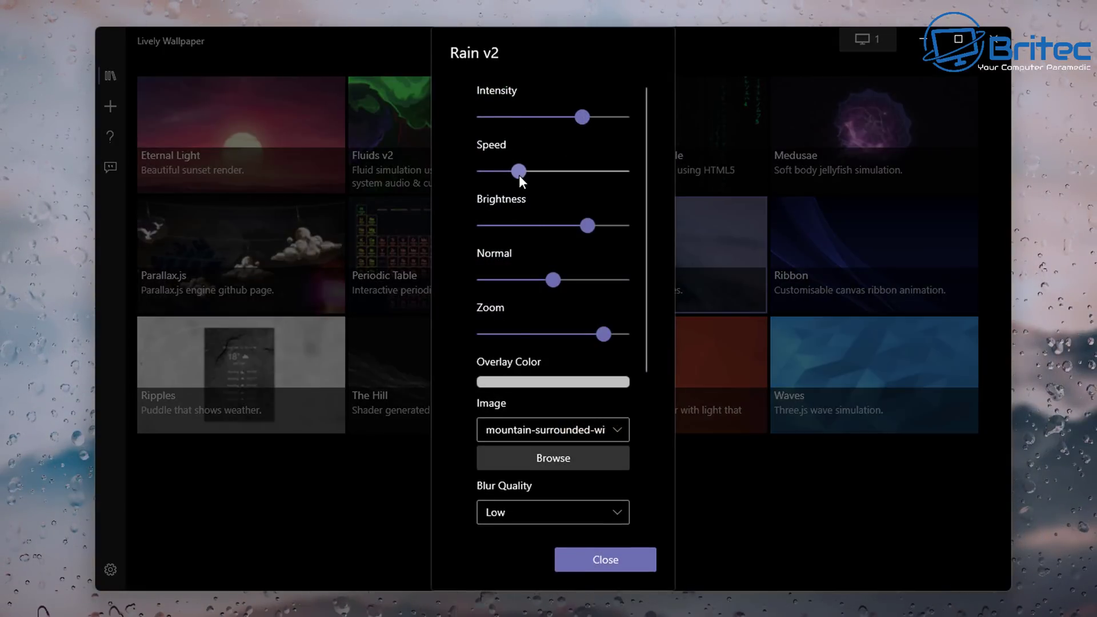
left_click_drag(519, 170, 529, 170)
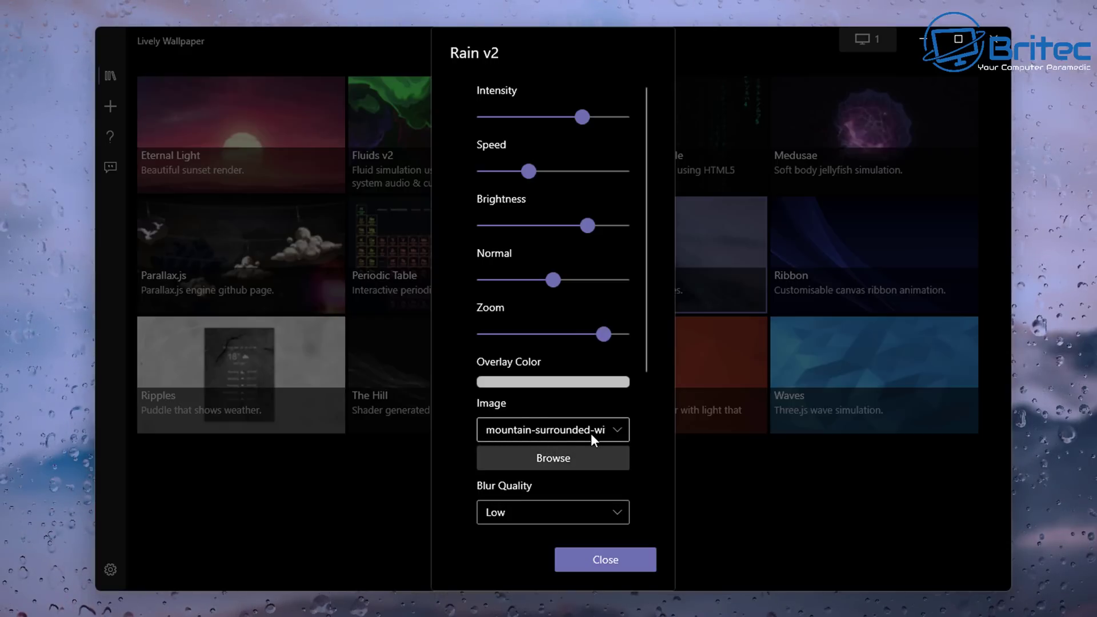
left_click(623, 434)
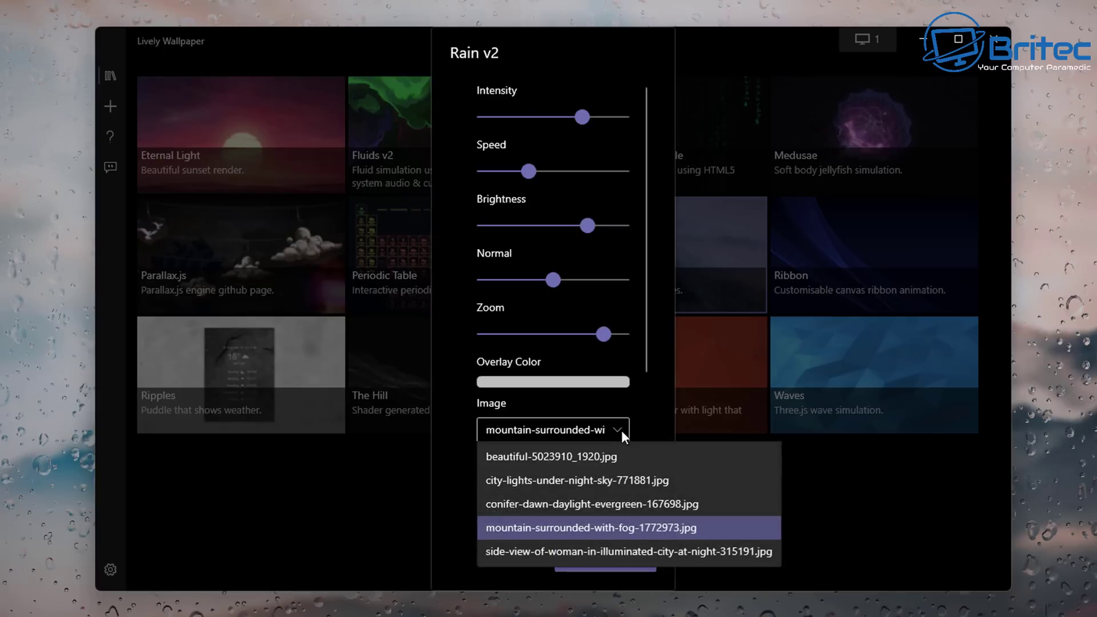
left_click(597, 462)
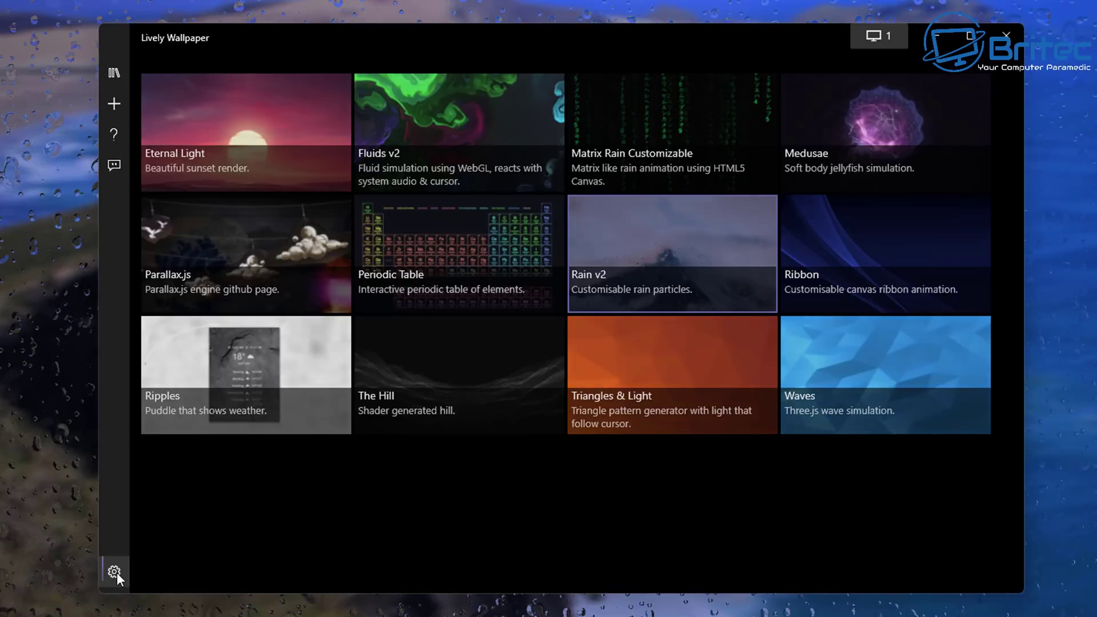
- In General settings, keep the interface language English(en) and the theme Dark
left_click(115, 571)
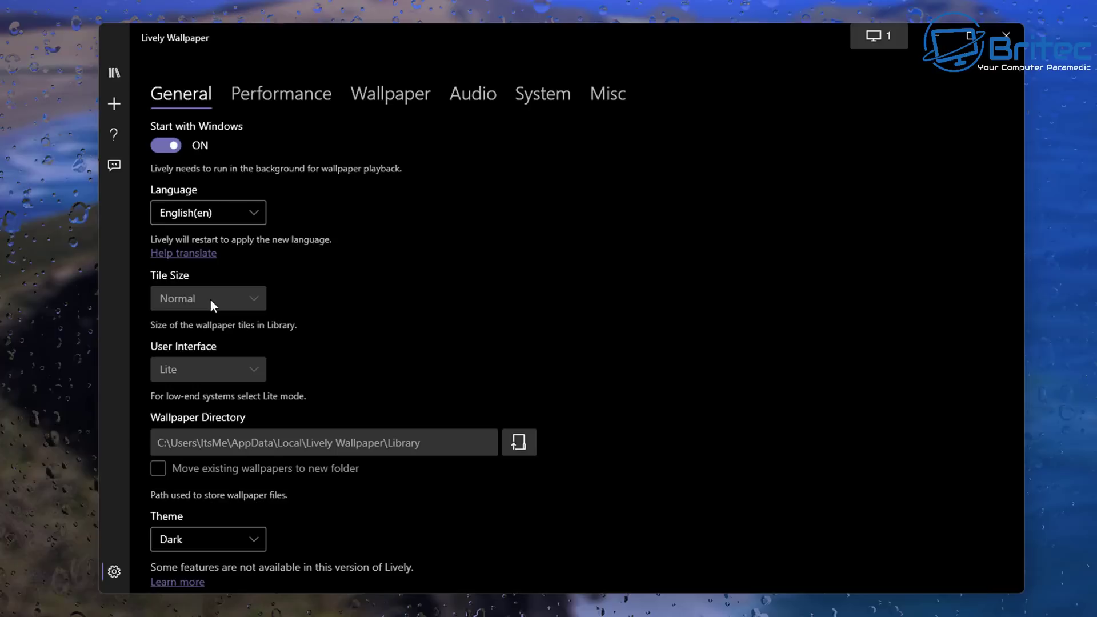
left_click(261, 215)
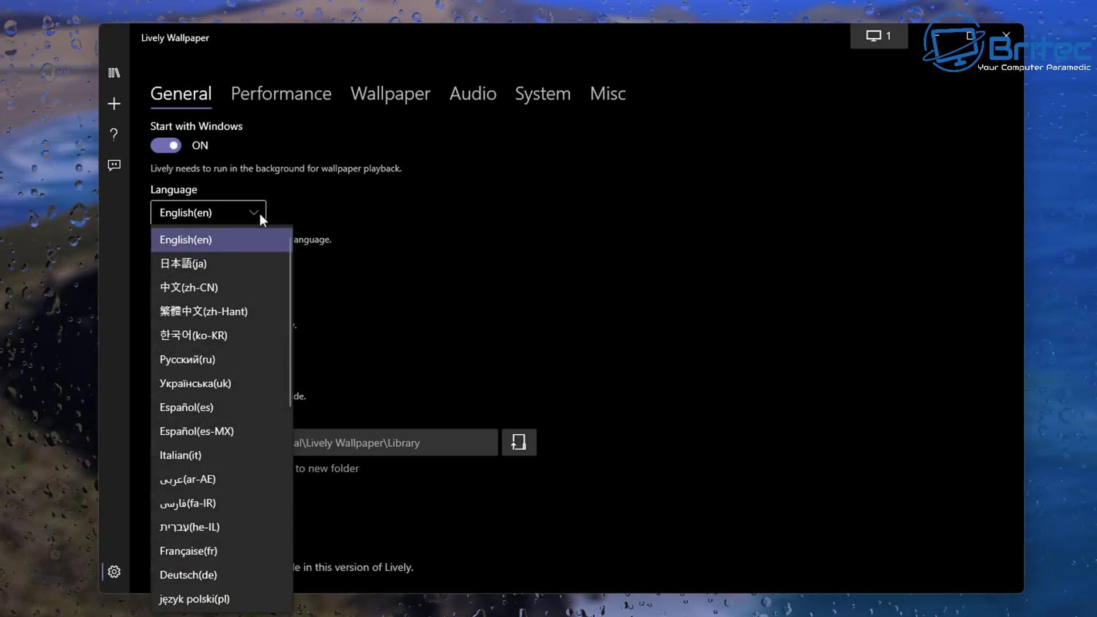
left_click(259, 214)
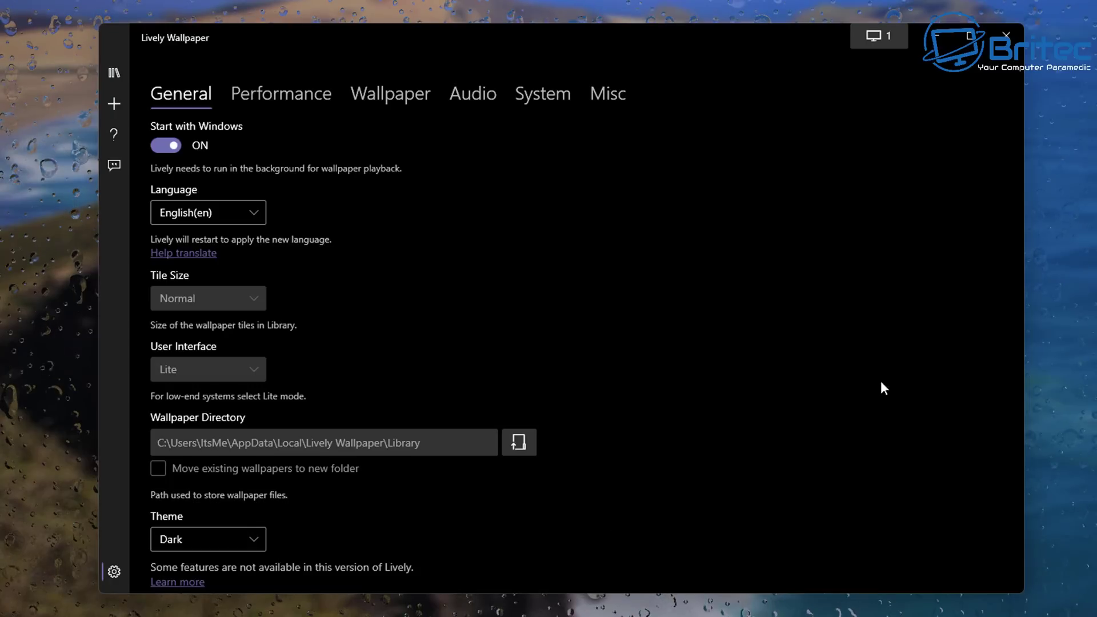
left_click(257, 540)
left_click(256, 541)
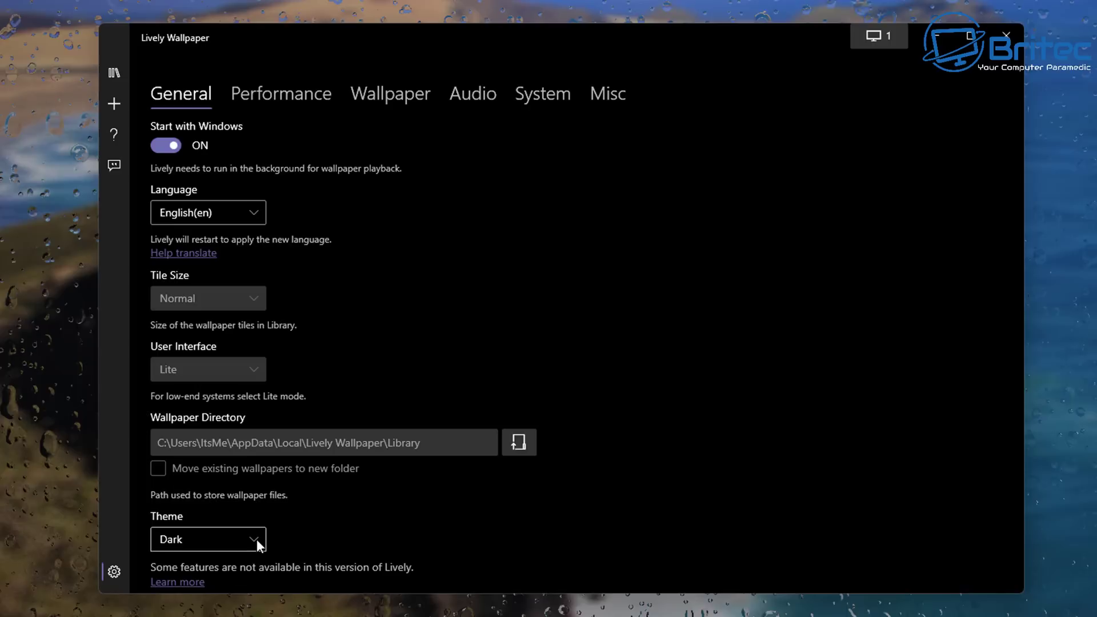
- Look through the Performance, Wallpaper, Audio and System settings pages
left_click(286, 92)
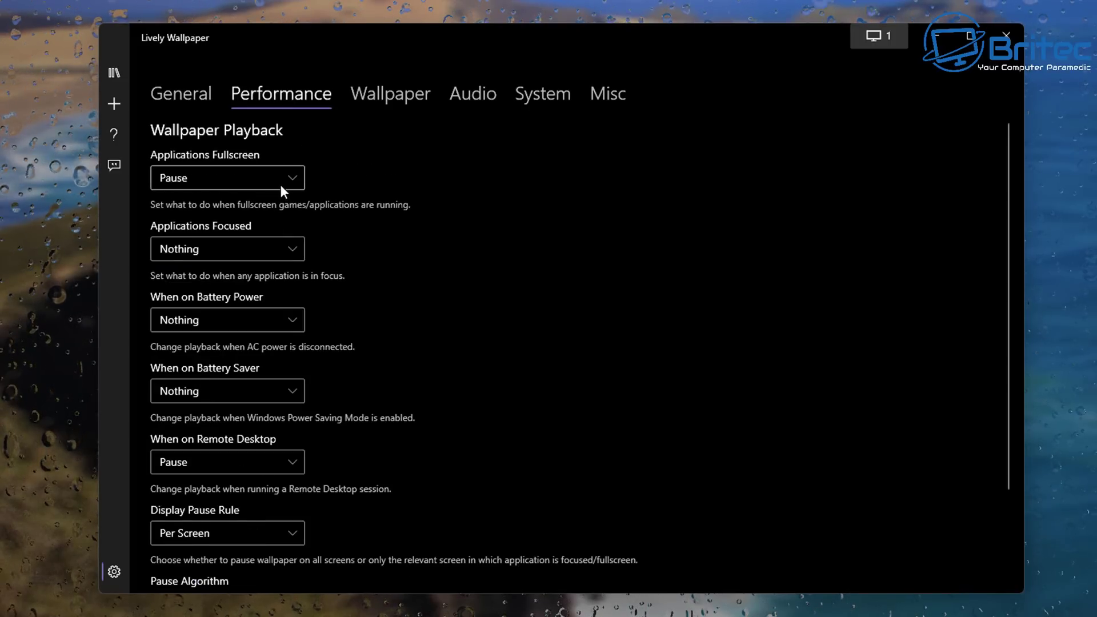
scroll(255, 521, "down", 3)
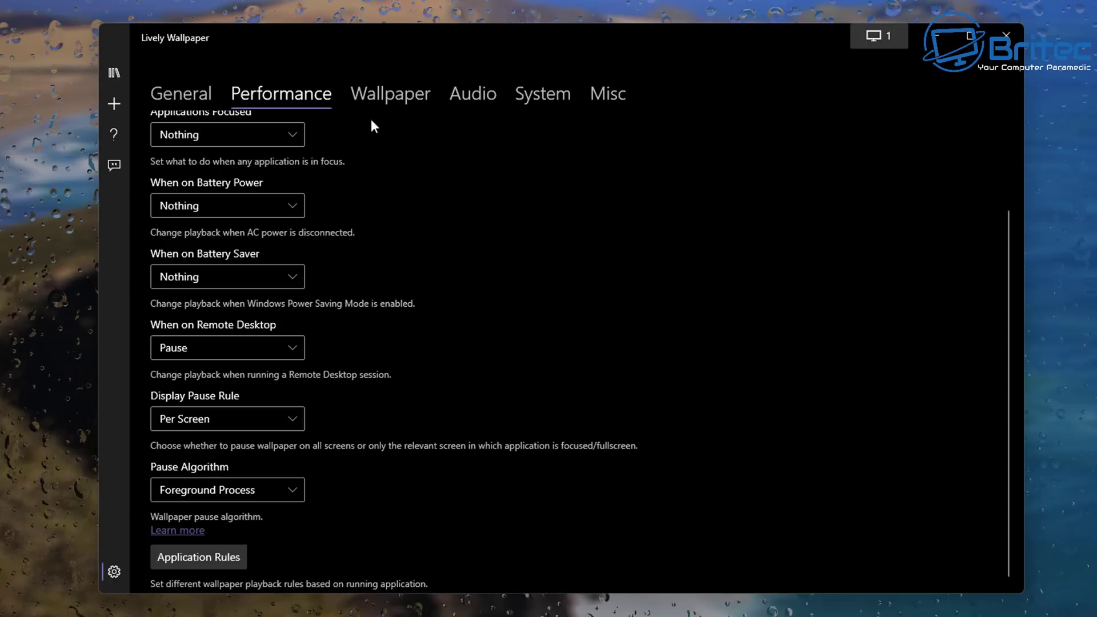
left_click(386, 95)
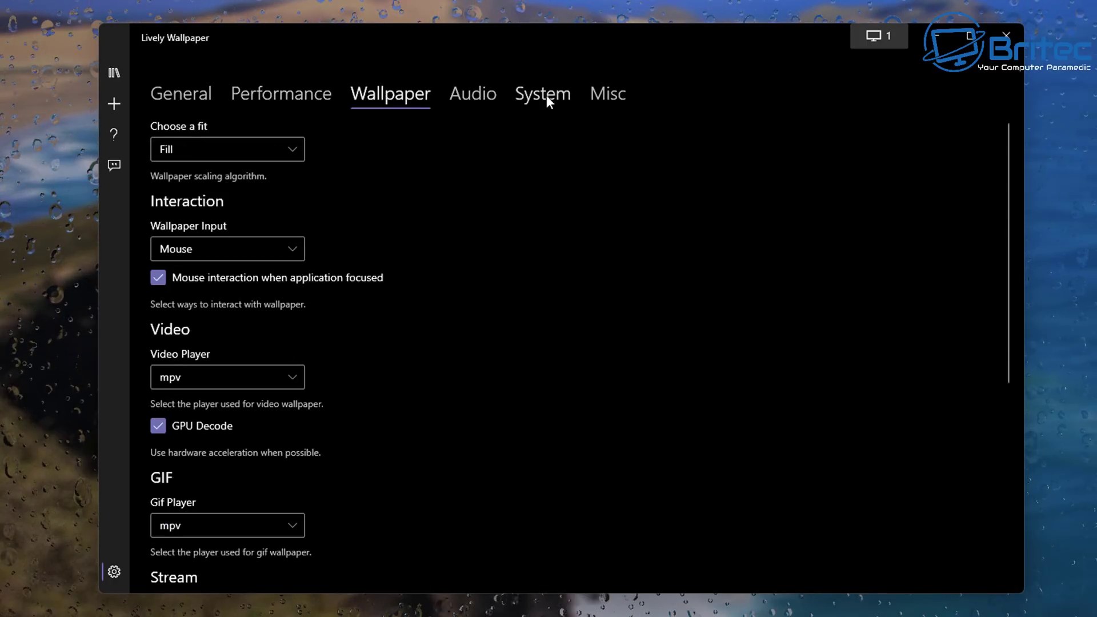
left_click(477, 96)
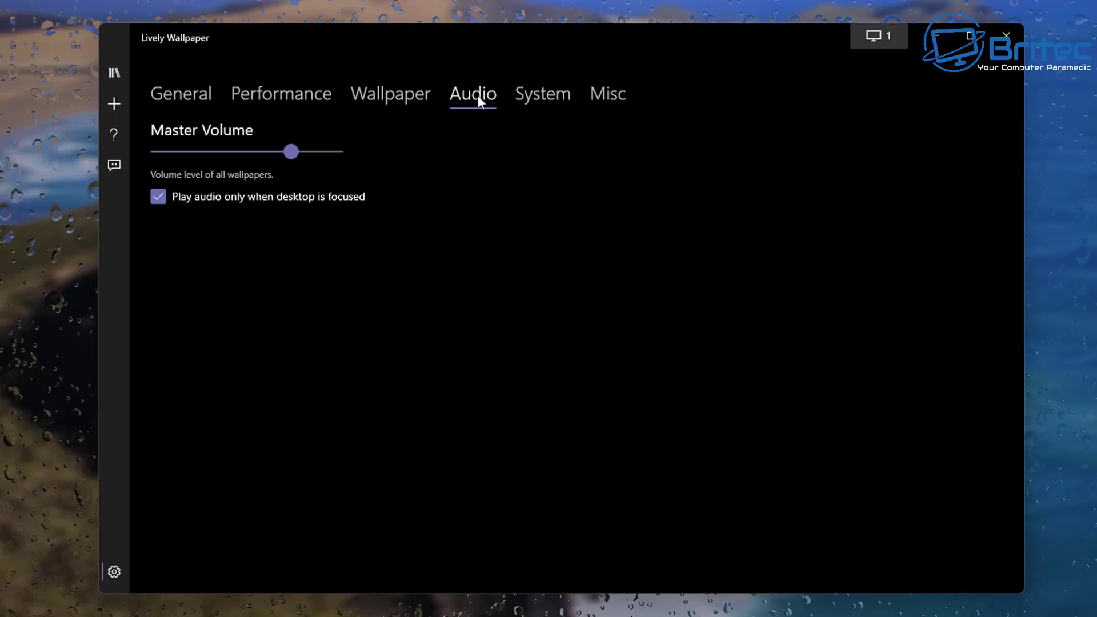
left_click(530, 101)
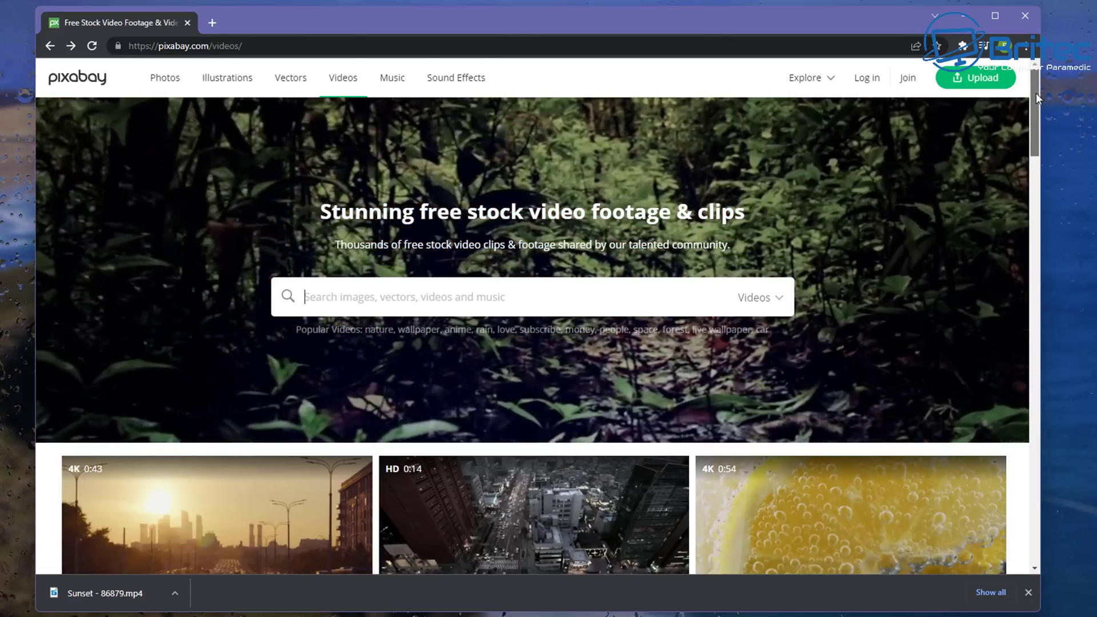
- Download Pixabay's Skyscrapers Sunset Skyline video at one of the offered resolutions
left_click_drag(1037, 93, 1037, 184)
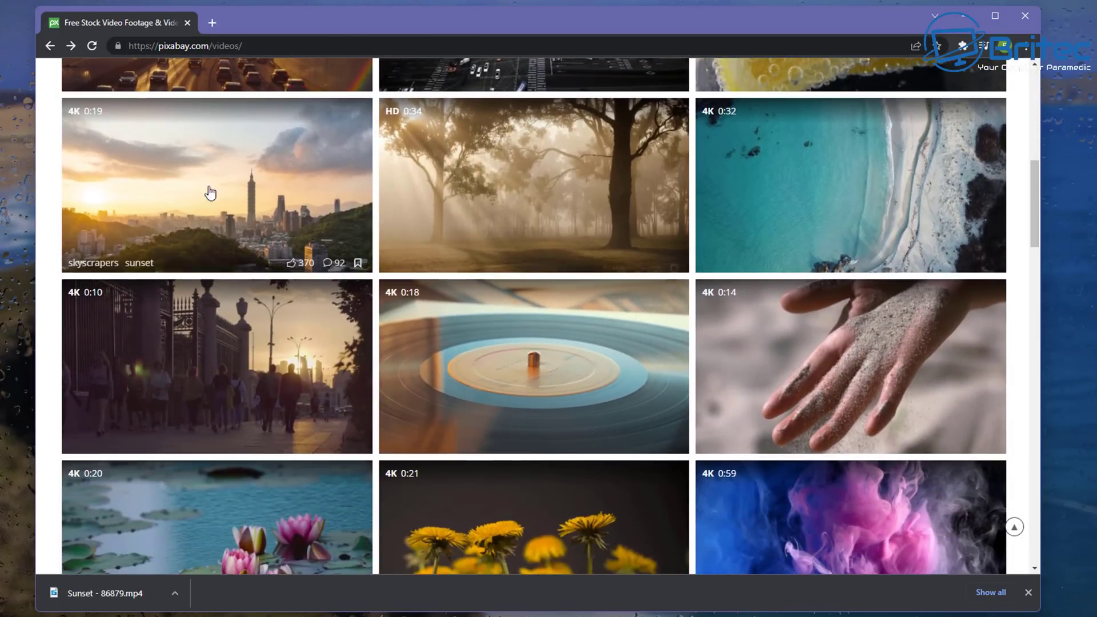
left_click(187, 194)
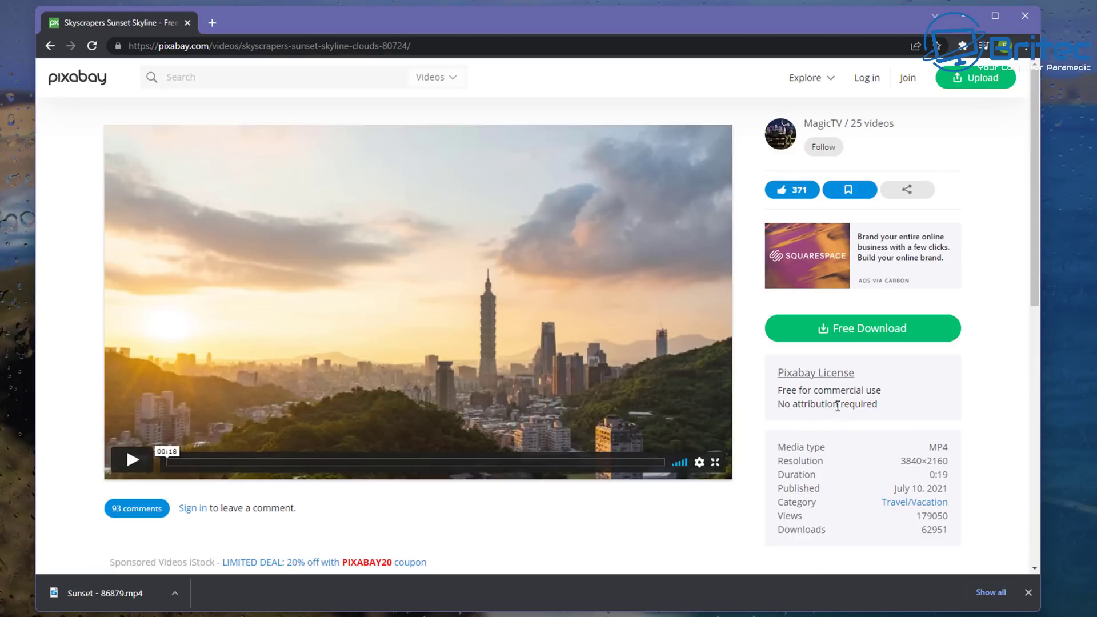
left_click(868, 337)
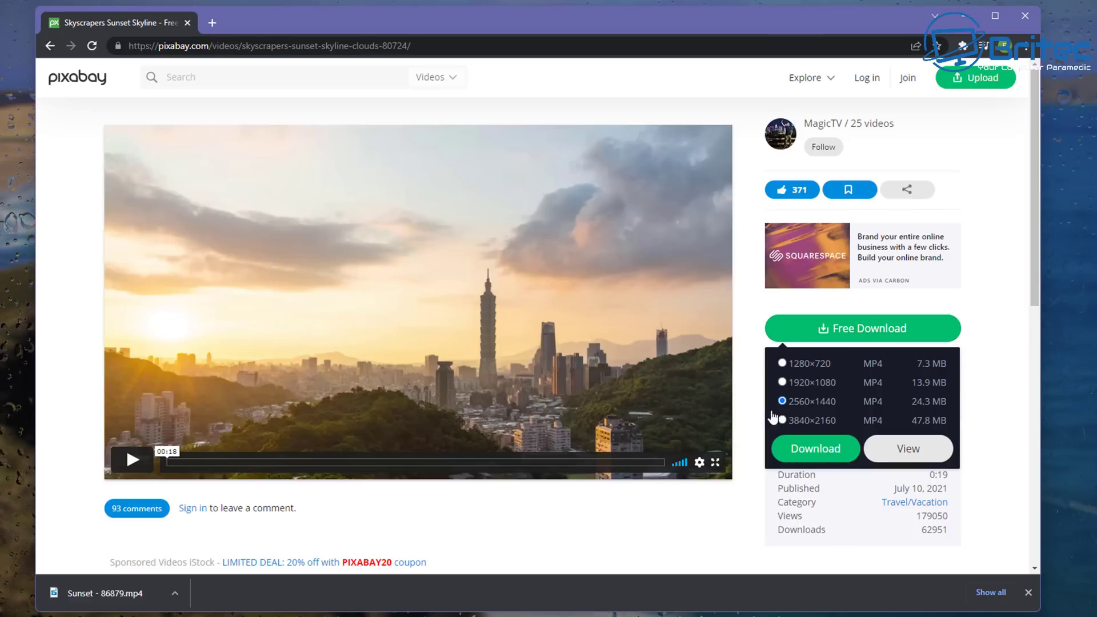
left_click(816, 448)
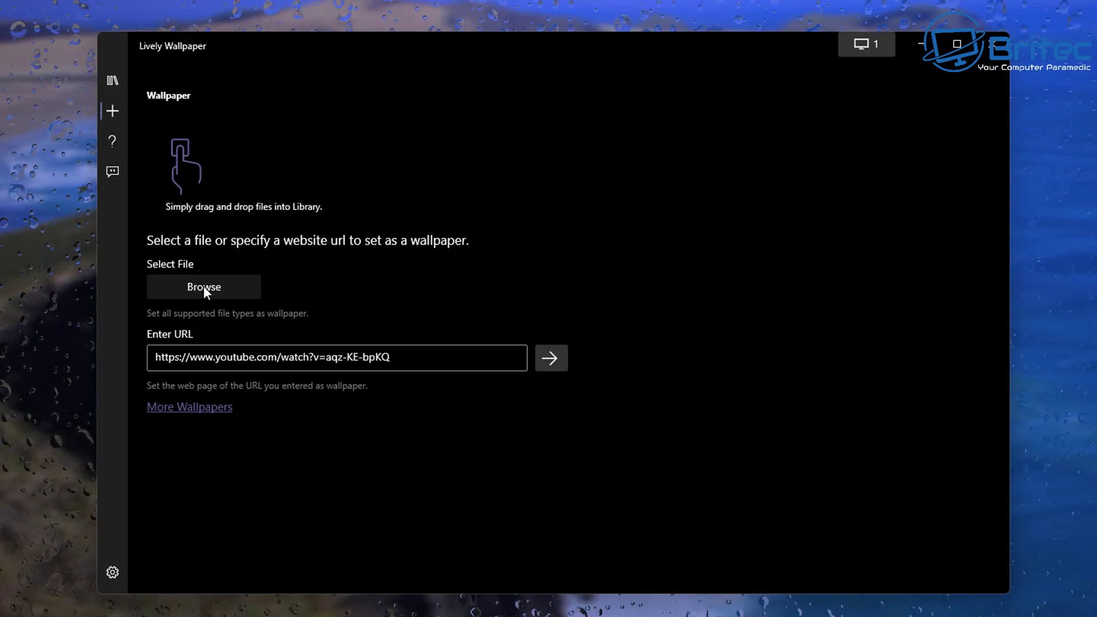
- Add Sunset - 86879.mp4 to the library and save its wallpaper details
left_click(204, 287)
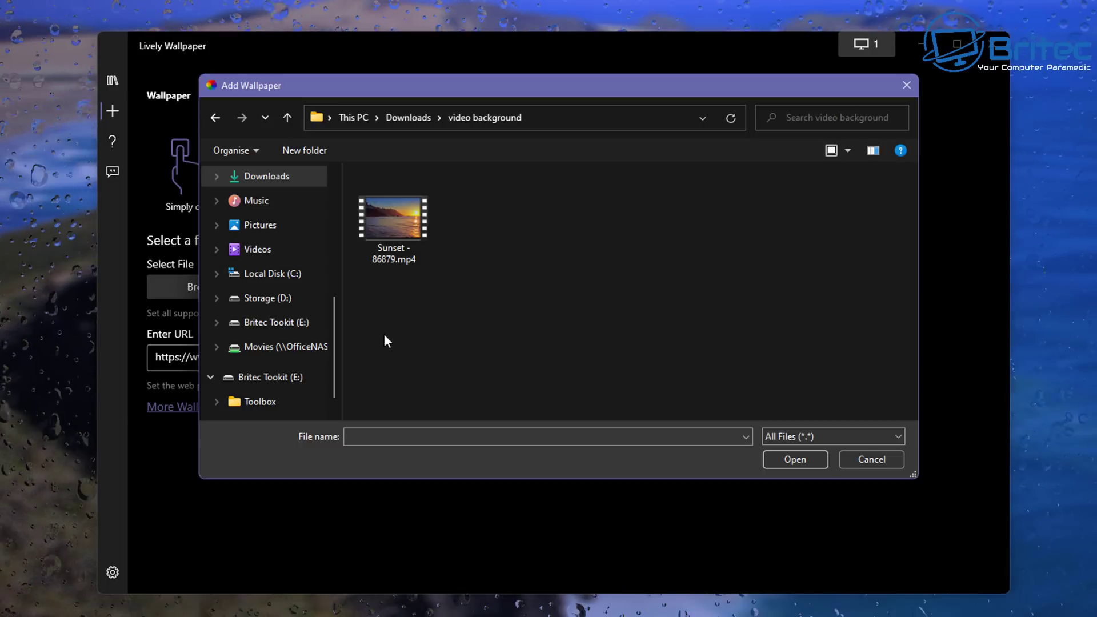
left_click(396, 222)
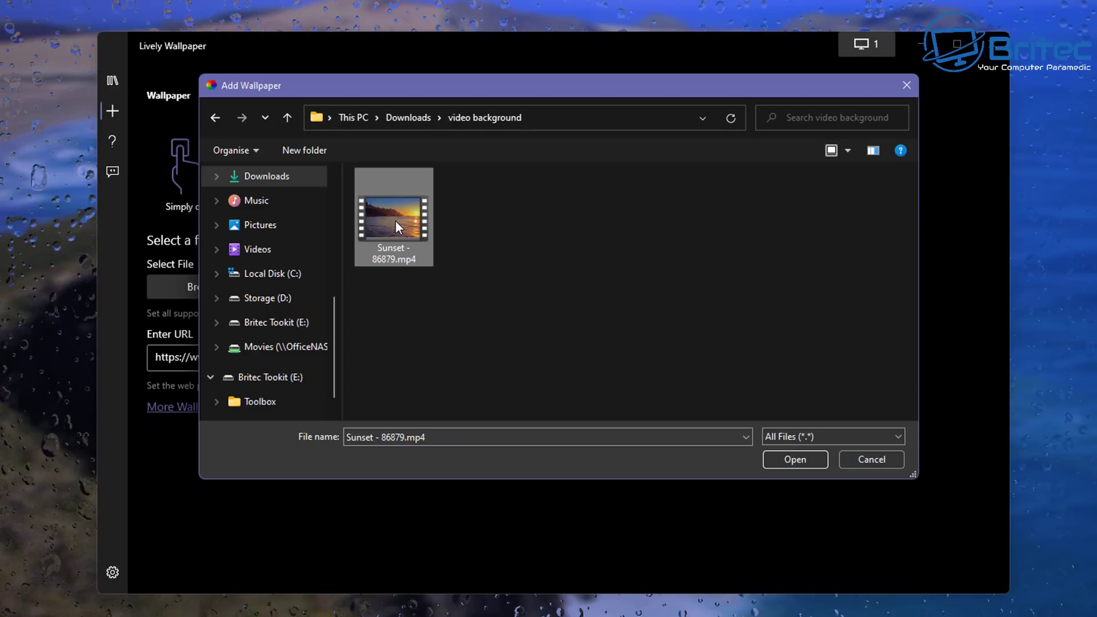
left_click(794, 462)
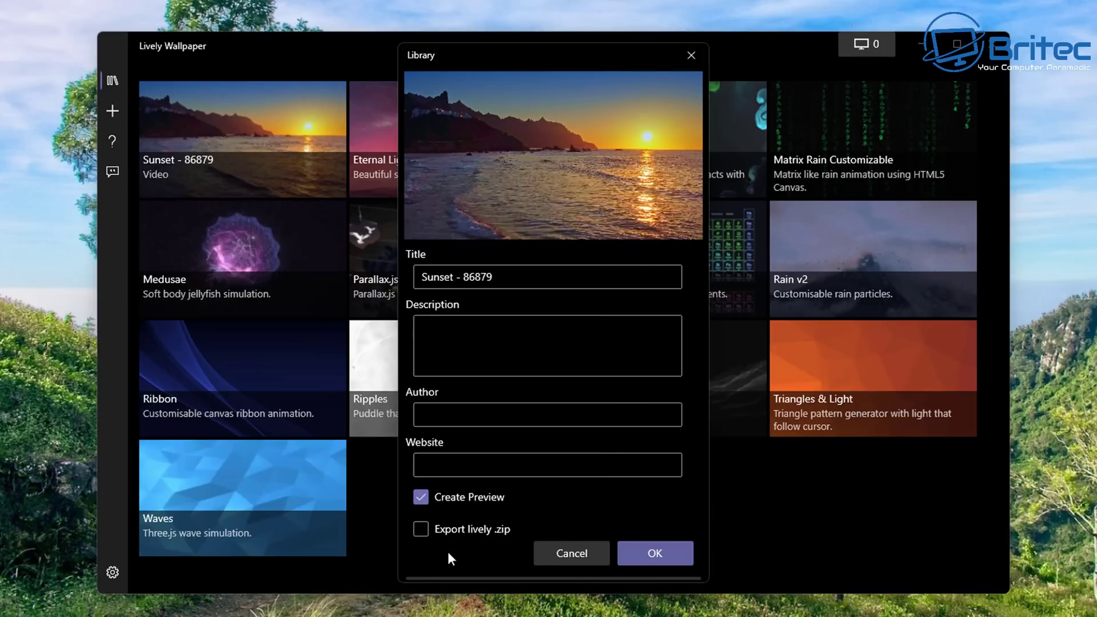
left_click(654, 553)
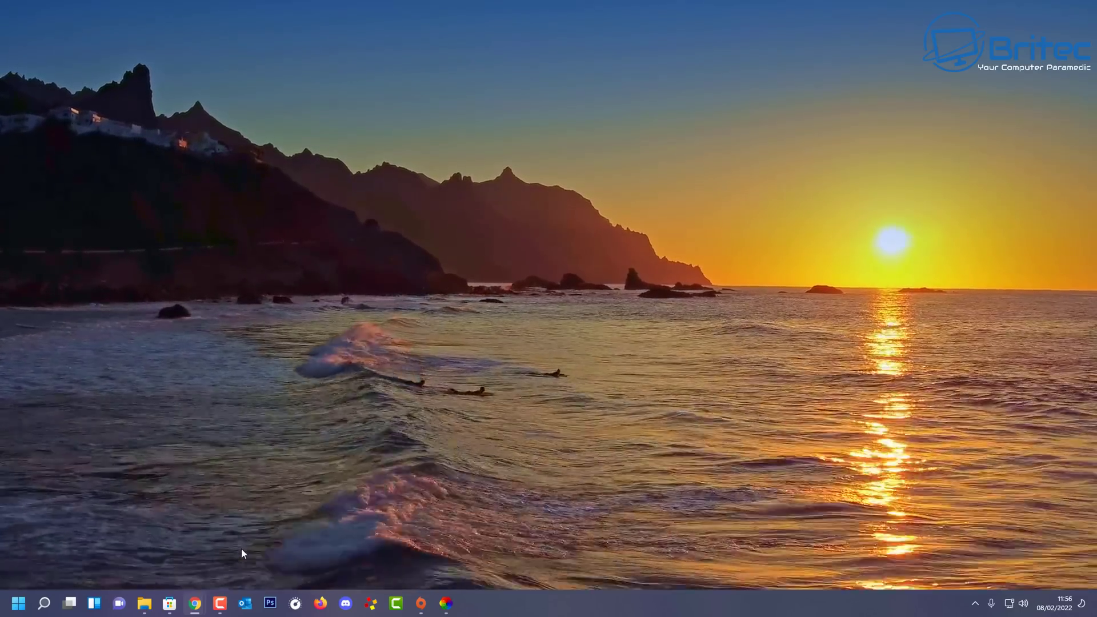
- Check Lively Wallpaper's usage (about 152 MB) in Task Manager, then close it
key("ctrl+shift+Escape")
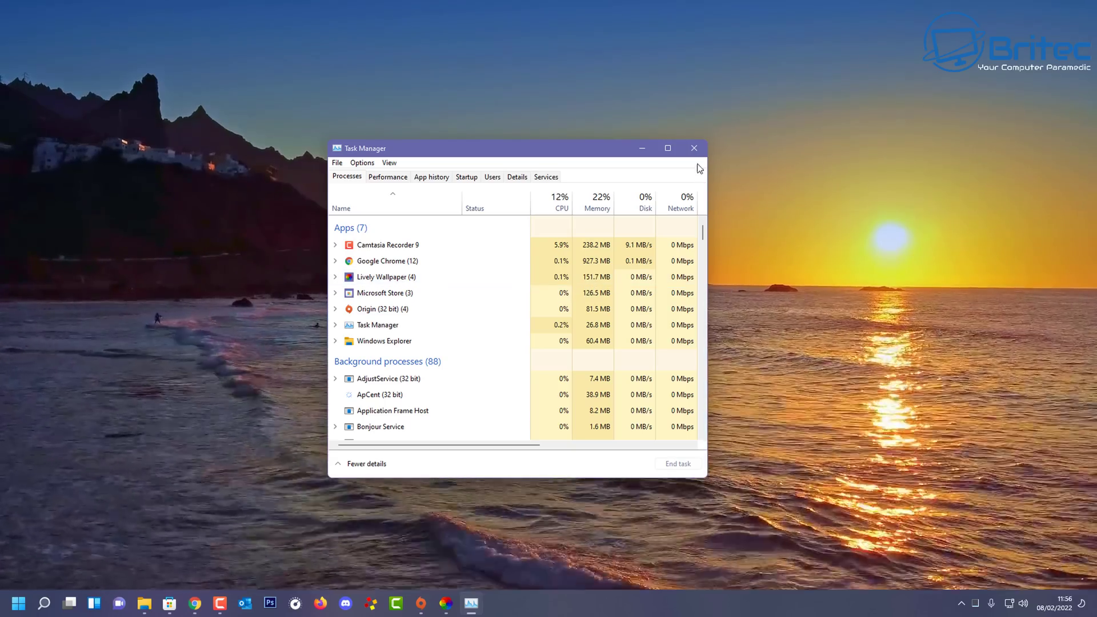
left_click(694, 148)
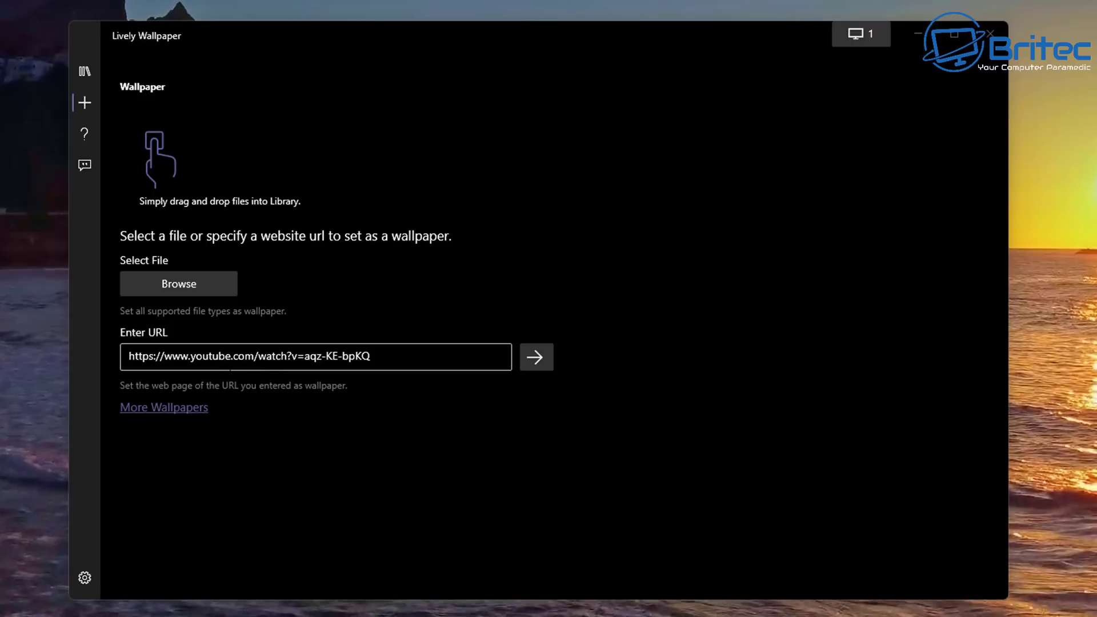
- Follow More Wallpapers to Reddit's r/LivelyWallpaper community and scroll through its posts
left_click(163, 409)
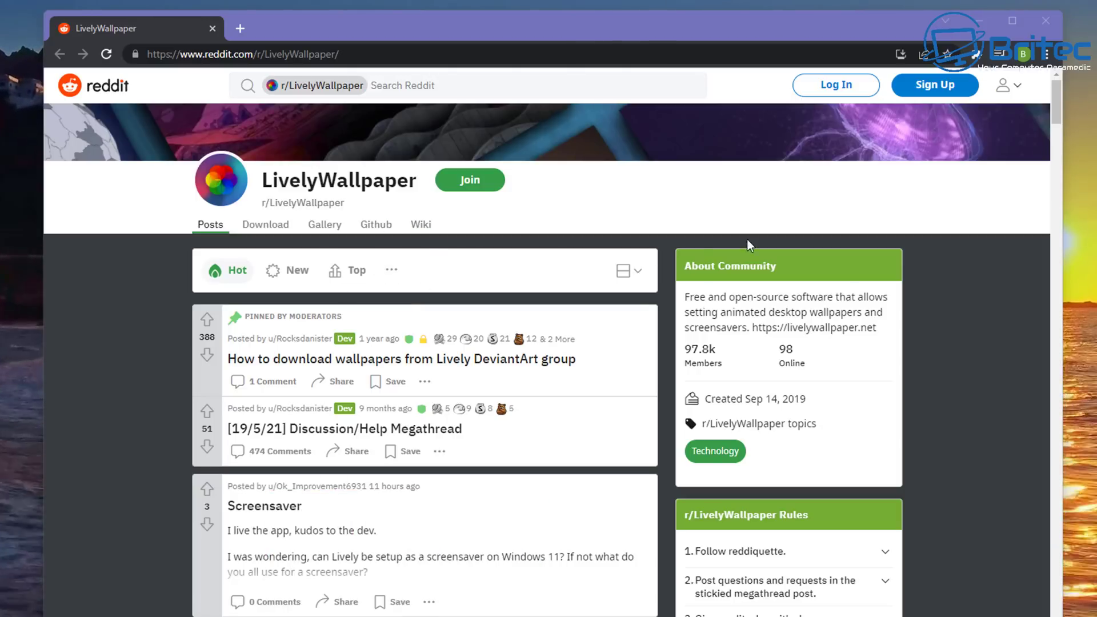
mouse_move(1058, 113)
left_mouse_down()
mouse_move(1064, 137)
mouse_move(1063, 109)
left_mouse_up()
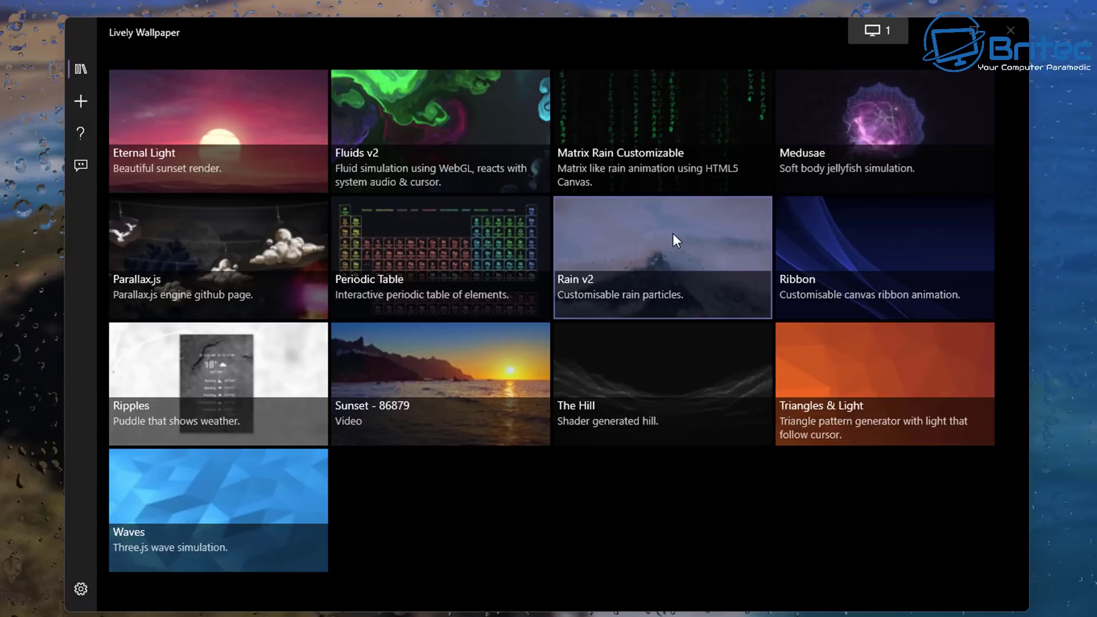
- Show Rain v2's About details and follow its GitHub source link to shadertoy-heartfelt
right_click(670, 233)
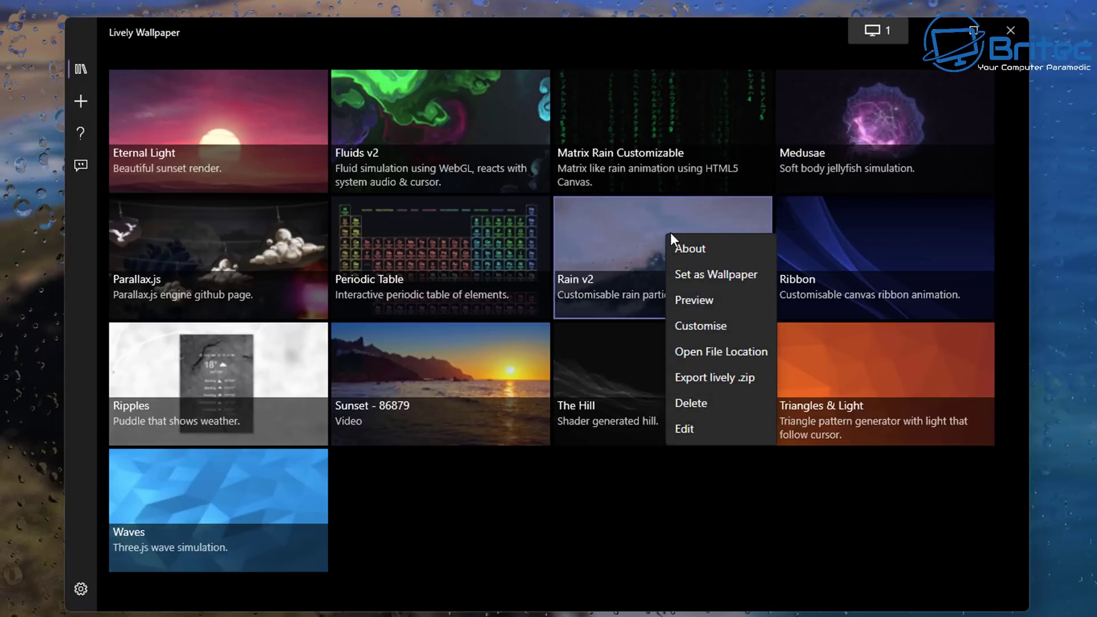
left_click(706, 249)
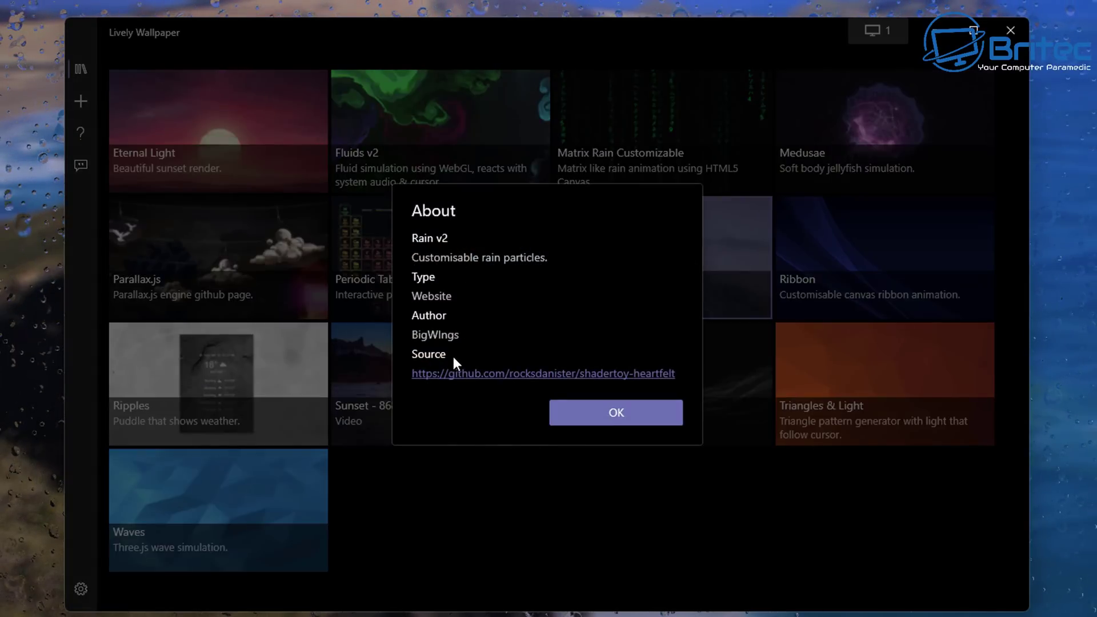
left_click(564, 375)
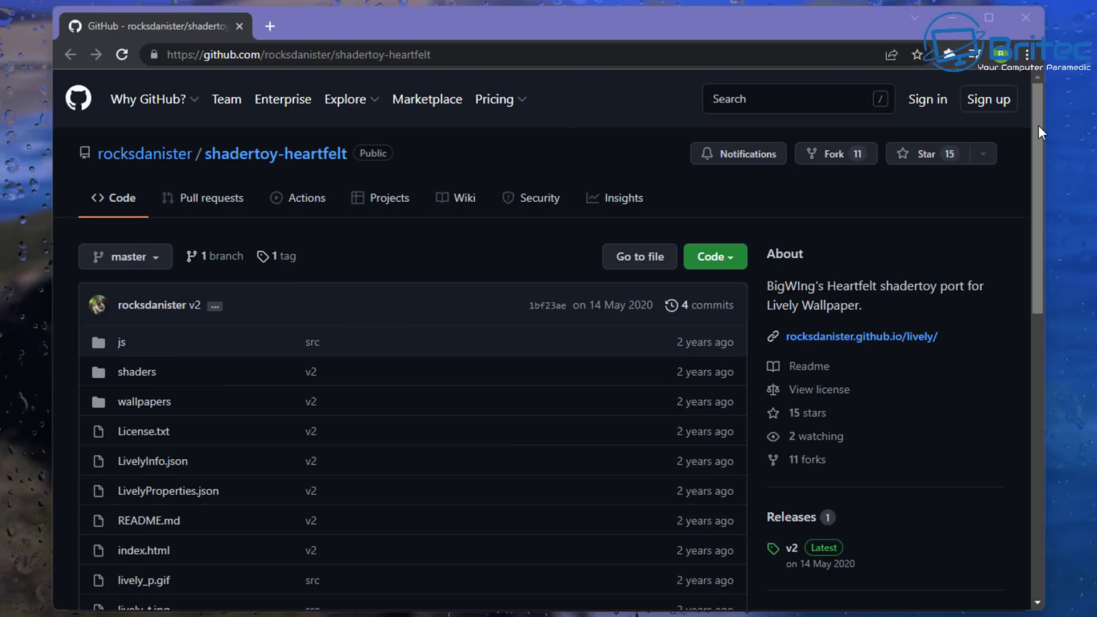
- Scroll the shadertoy-heartfelt repository page down to its README on the raindrops shader
left_click_drag(1038, 131, 1047, 394)
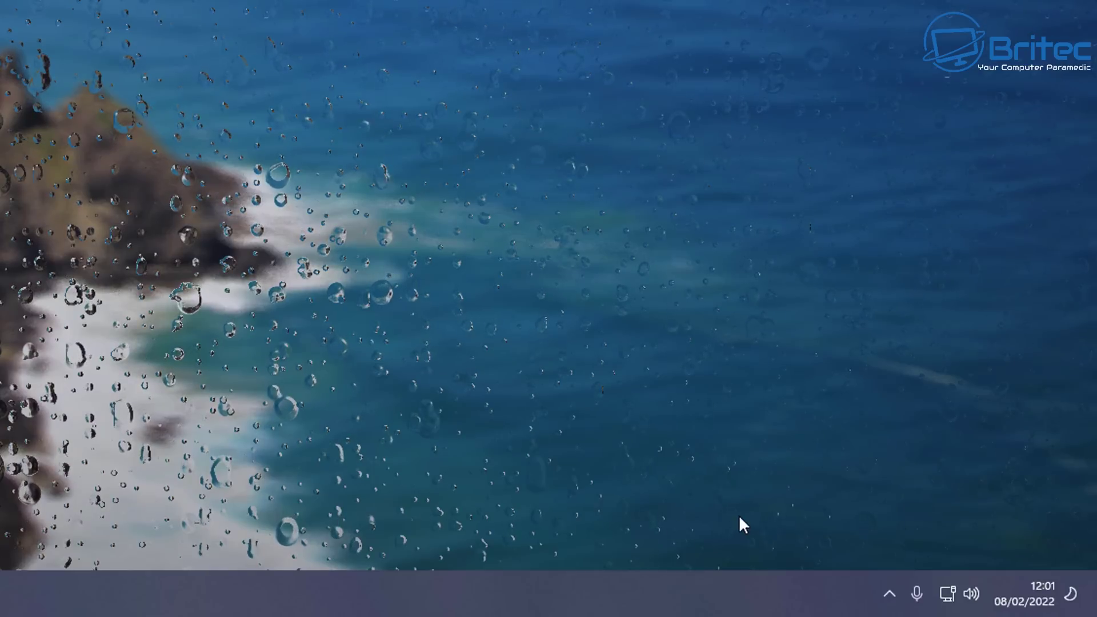
- Pause the animated rain wallpaper from Lively's tray icon menu
left_click(891, 592)
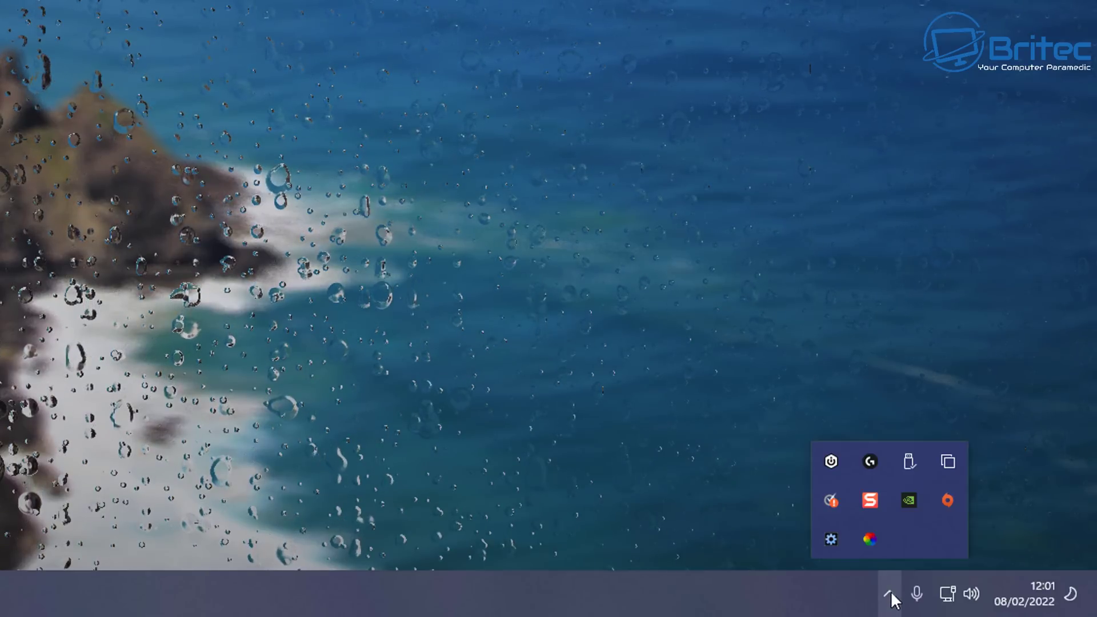
right_click(870, 537)
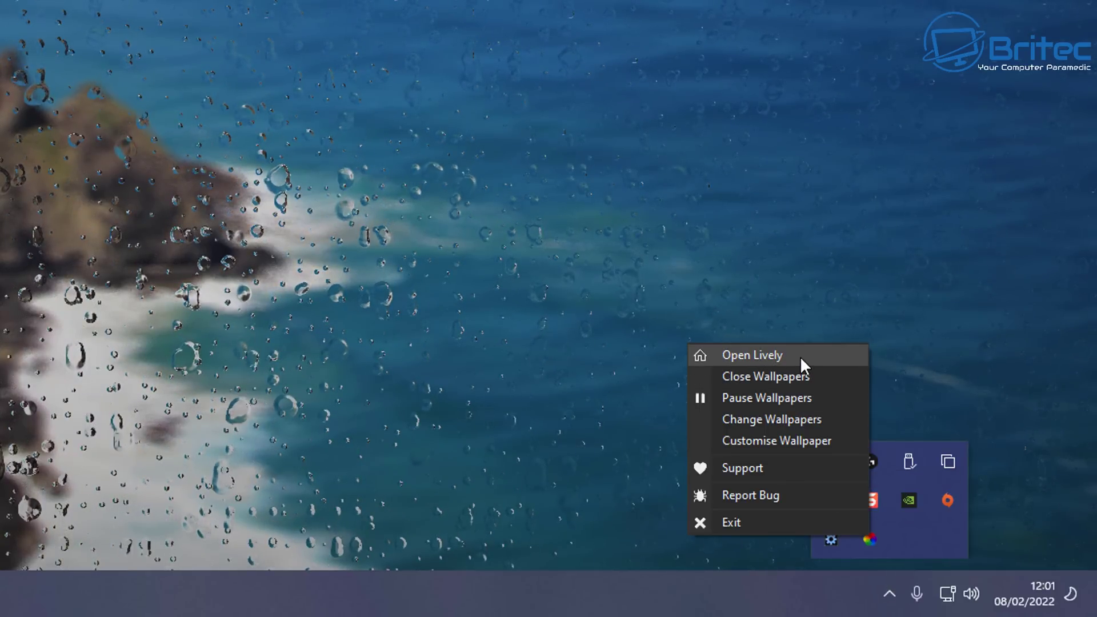
left_click(796, 398)
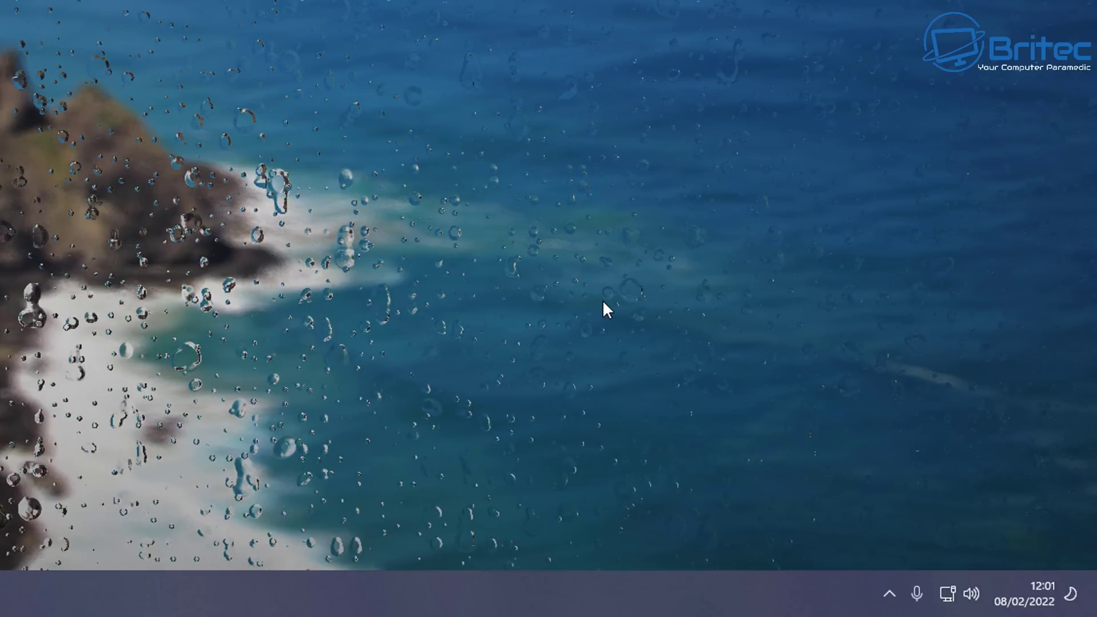
- Close the live wallpapers from the tray menu, bringing back the static mountain picture
left_click(890, 594)
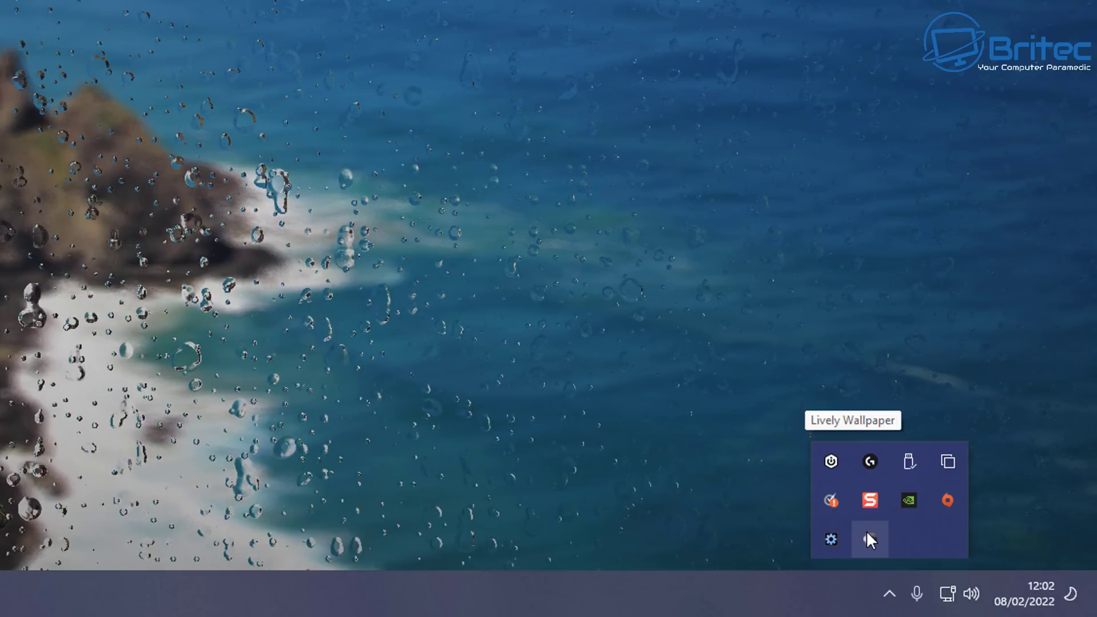
right_click(868, 536)
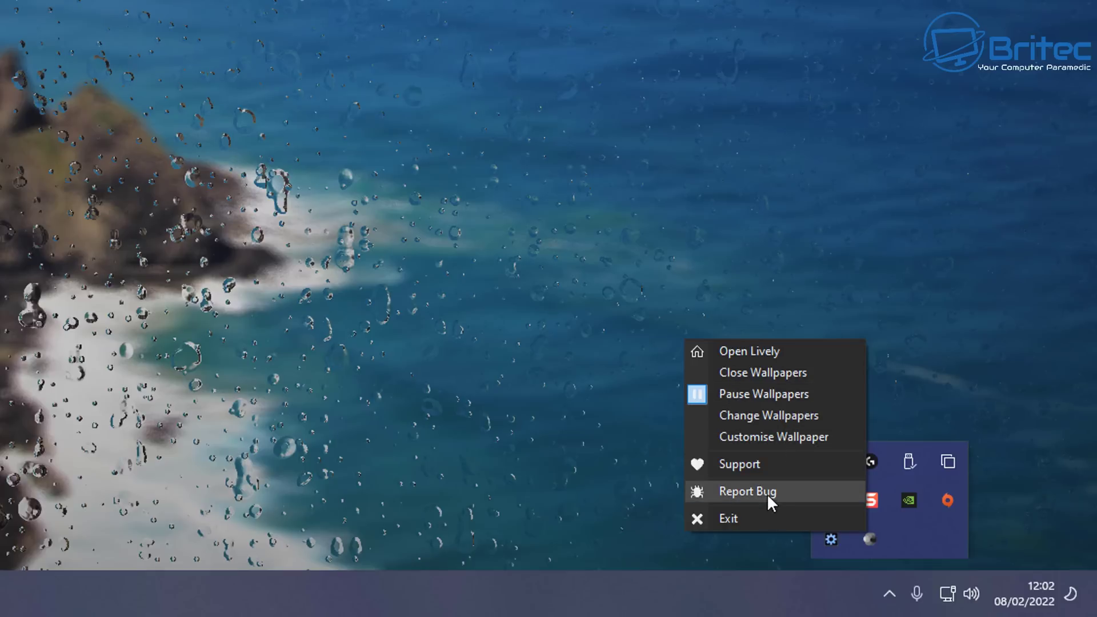
left_click(760, 373)
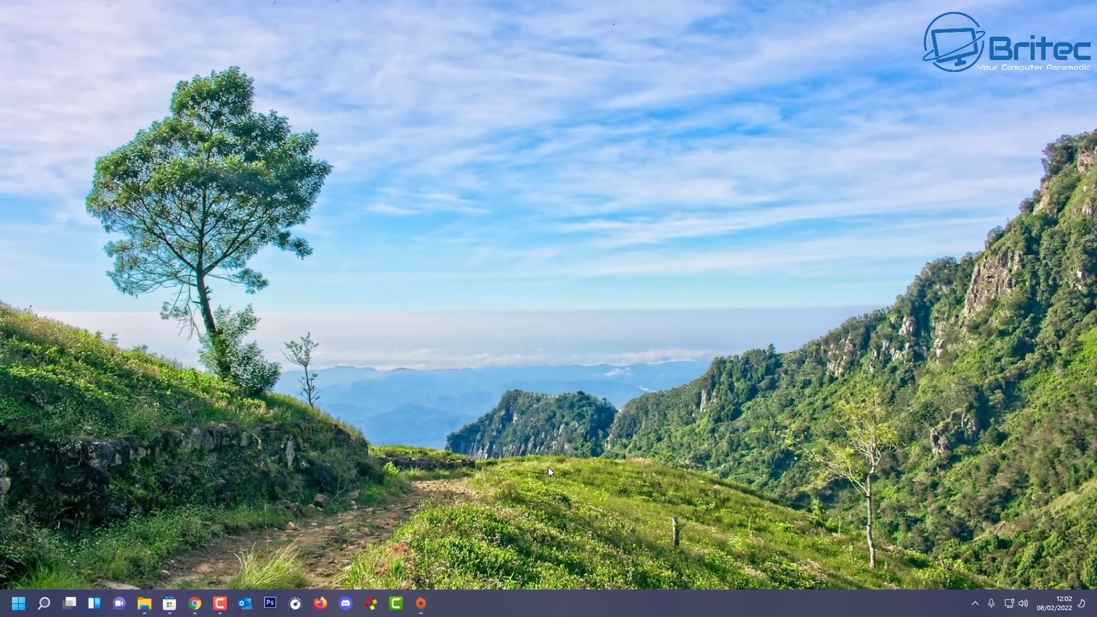